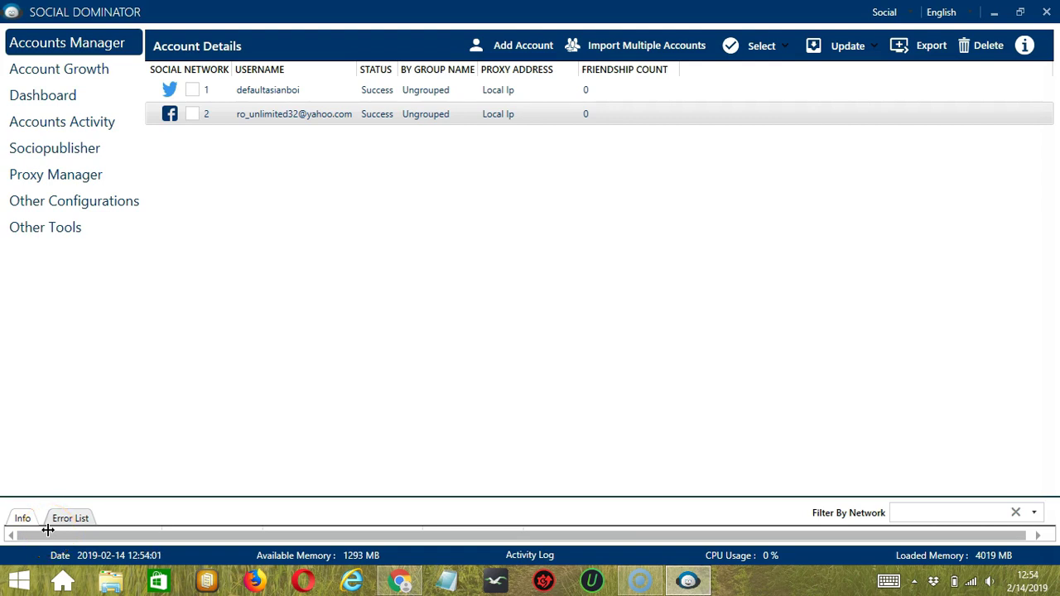
Step: In Accounts Manager, use Go to Tools on the Facebook account row to reach its activity tools
{"action": "left_click", "coordinate": [9, 537]}
{"action": "left_click", "coordinate": [283, 158]}
{"action": "right_click", "coordinate": [261, 120]}
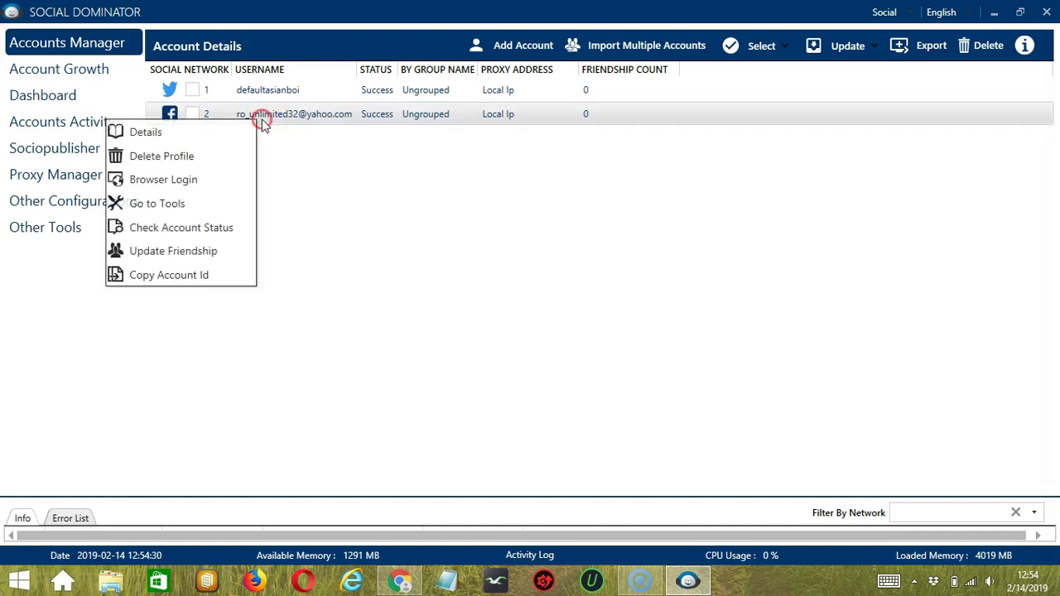
{"action": "left_click", "coordinate": [170, 206]}
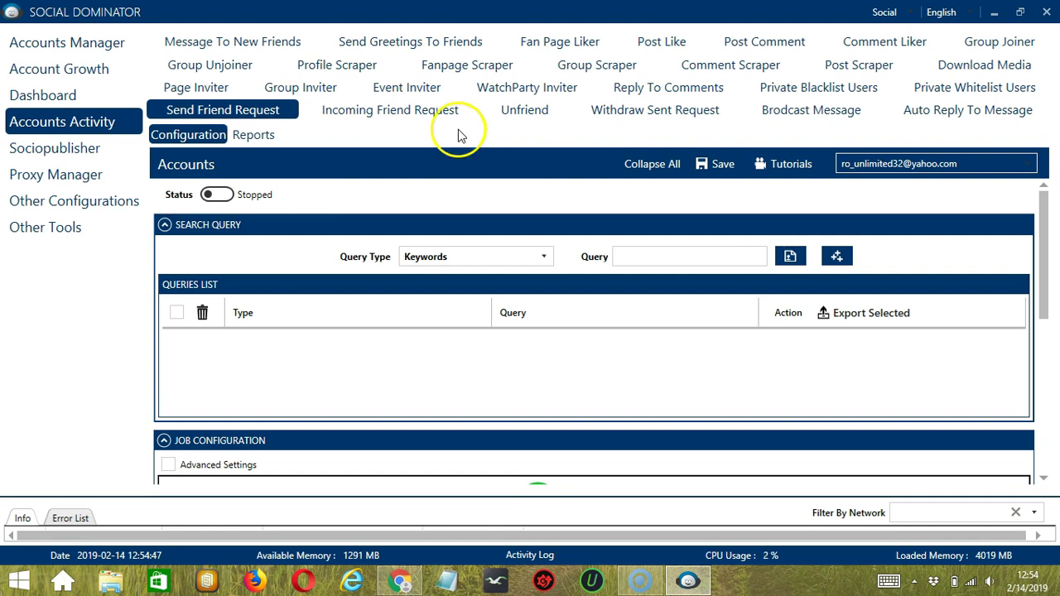
Step: Switch the Facebook account's tools to the Profile Scraper tab
{"action": "left_click", "coordinate": [356, 69]}
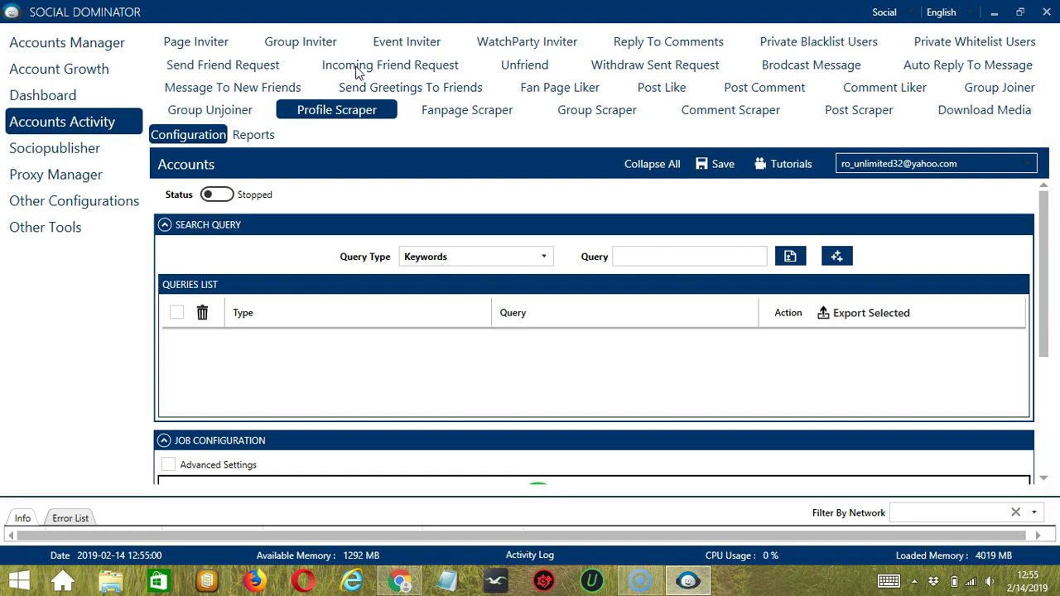
{"action": "left_click", "coordinate": [358, 75]}
{"action": "left_click", "coordinate": [544, 257]}
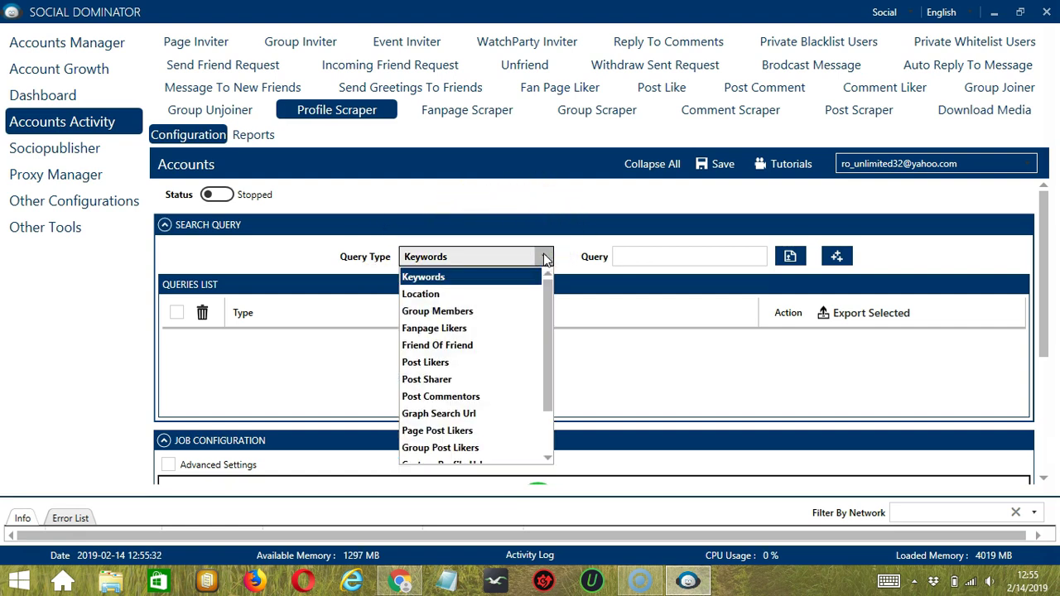
{"action": "left_click", "coordinate": [570, 258]}
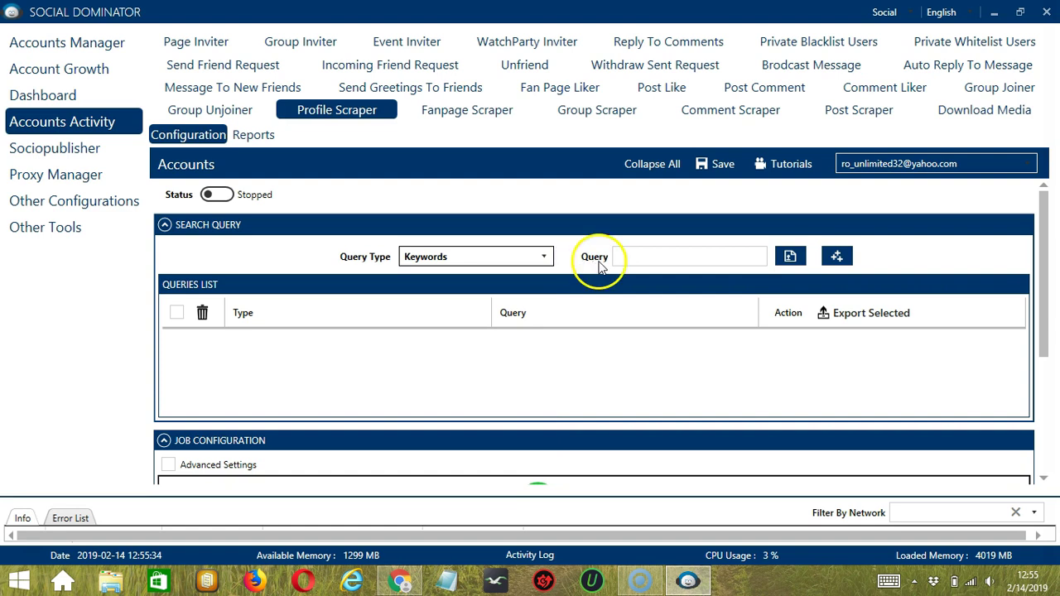
{"action": "left_click", "coordinate": [637, 257]}
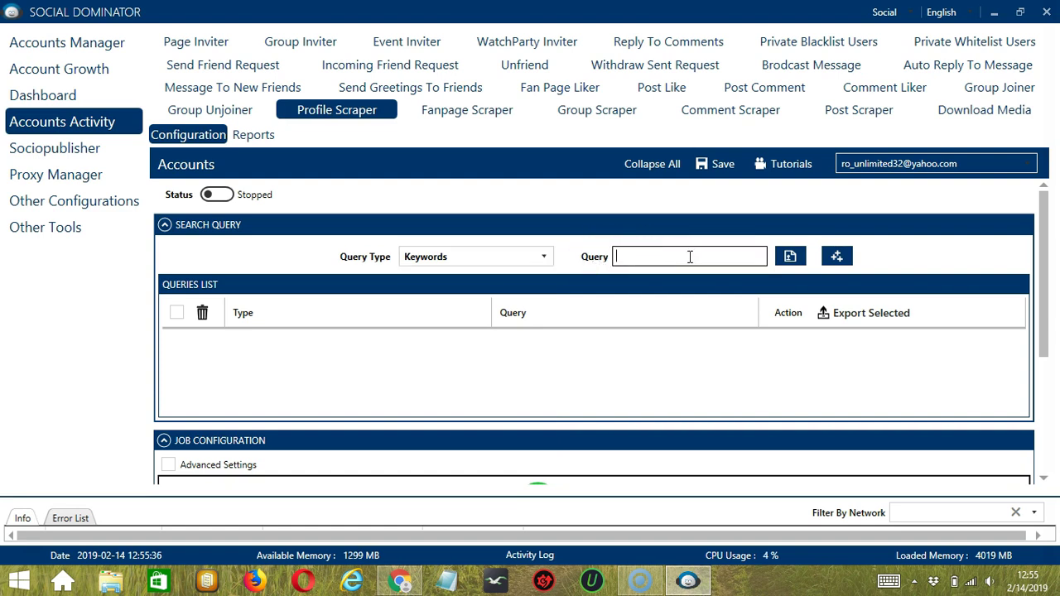
{"action": "left_click", "coordinate": [791, 258]}
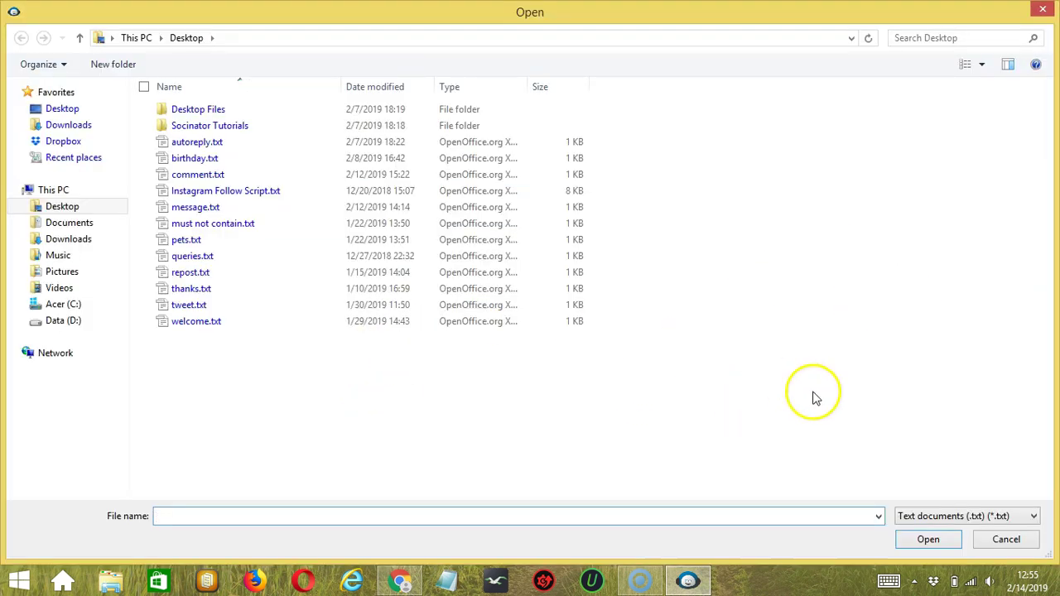
{"action": "left_click", "coordinate": [1007, 544]}
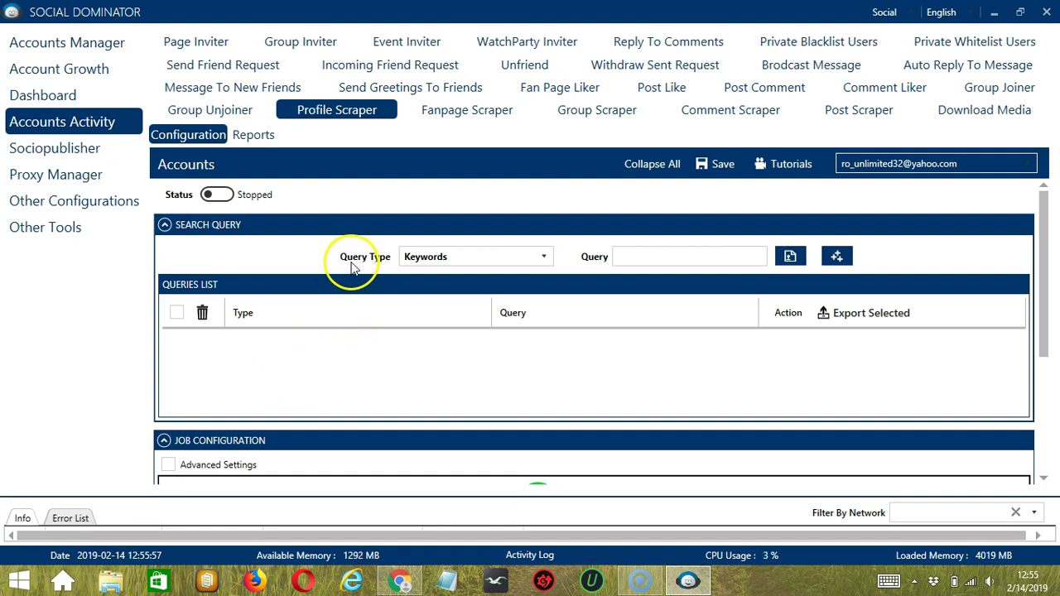
Step: Add a 'James Bond' Keywords query and a 'London' Location query to the list
{"action": "left_click", "coordinate": [656, 253]}
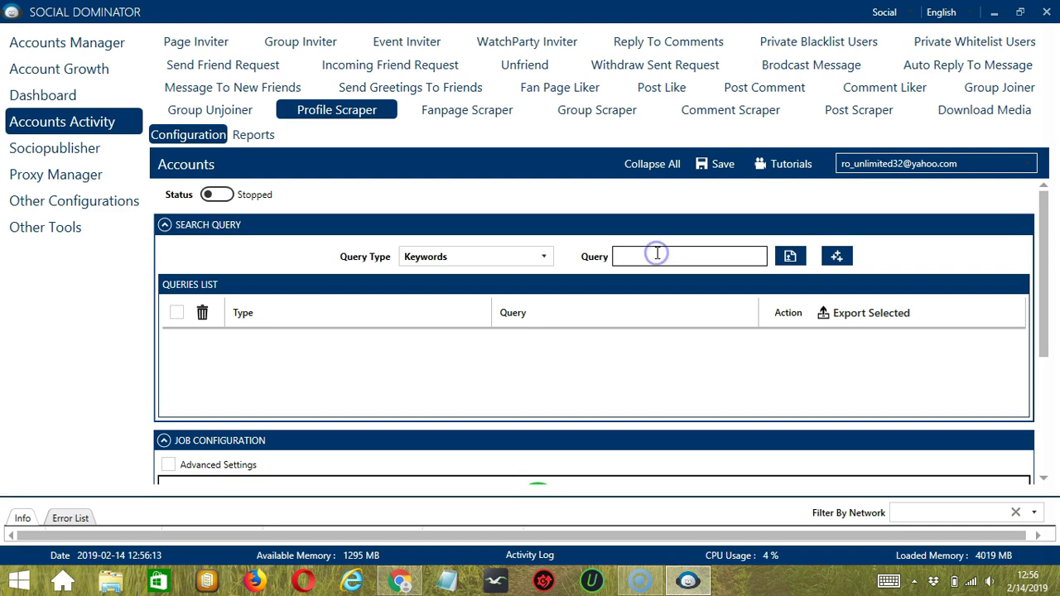
{"action": "type", "text": "James Bond"}
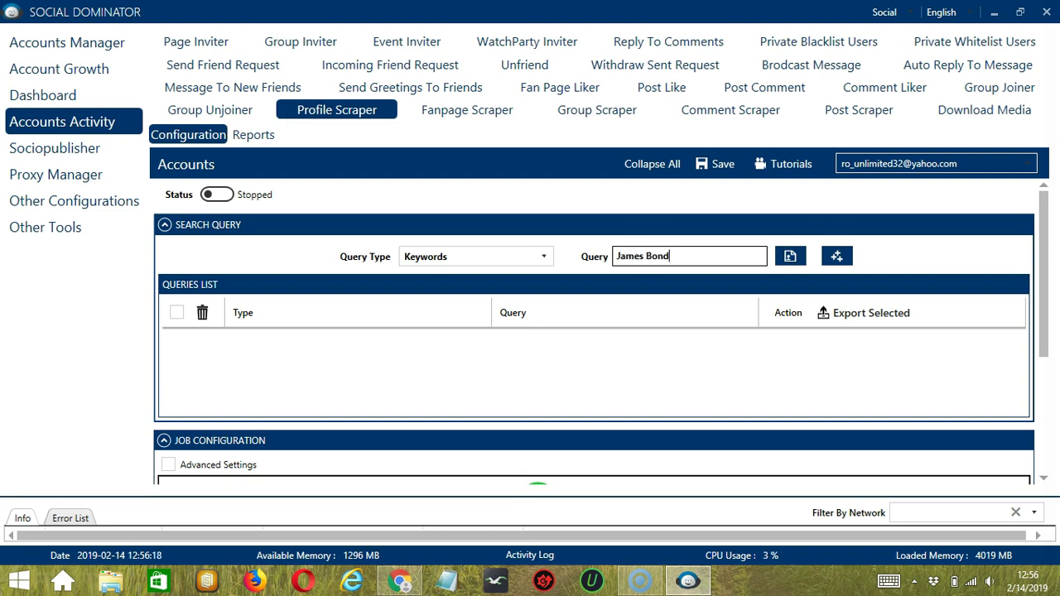
{"action": "left_click", "coordinate": [836, 257]}
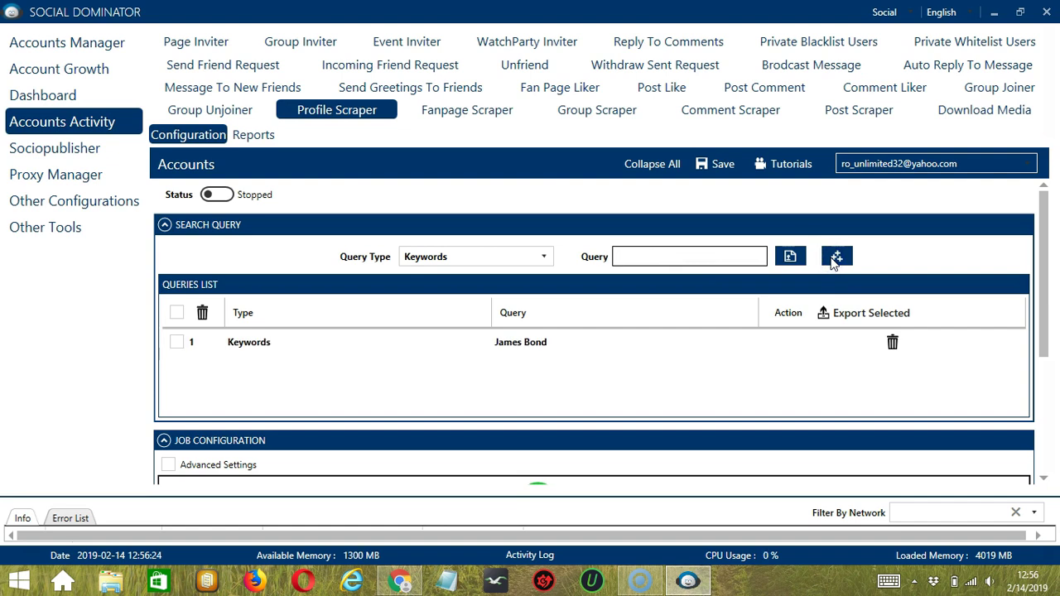
{"action": "left_click", "coordinate": [472, 256]}
{"action": "left_click", "coordinate": [472, 294]}
{"action": "left_click", "coordinate": [727, 251]}
{"action": "type", "text": "London"}
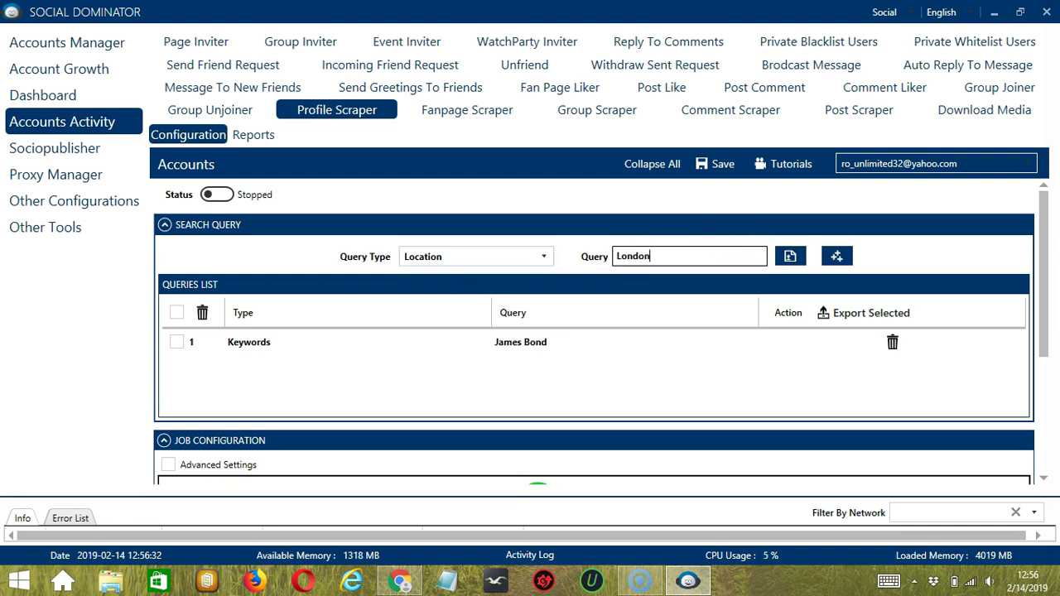
{"action": "left_click", "coordinate": [836, 256]}
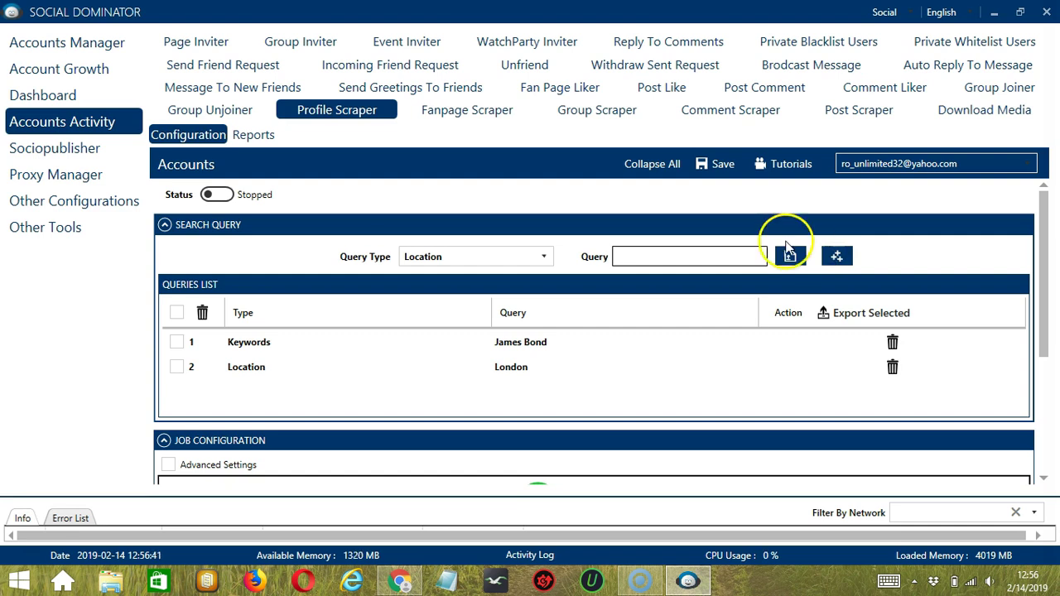
Step: Set the query type to Group Members and paste the manga group's URL from Chrome
{"action": "left_click", "coordinate": [451, 257]}
{"action": "left_click", "coordinate": [439, 313]}
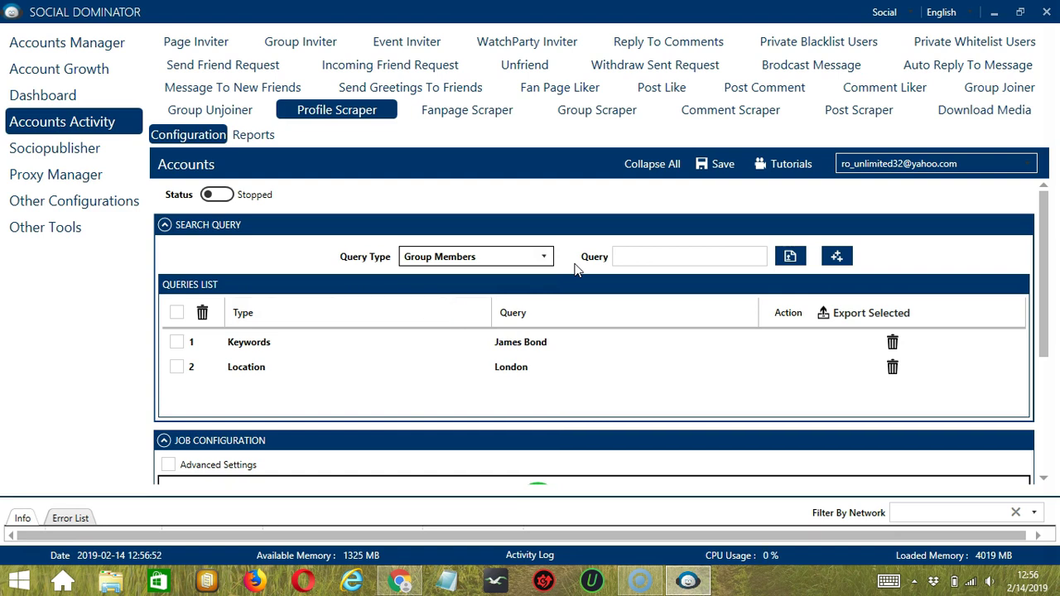
{"action": "key", "text": "alt+Tab"}
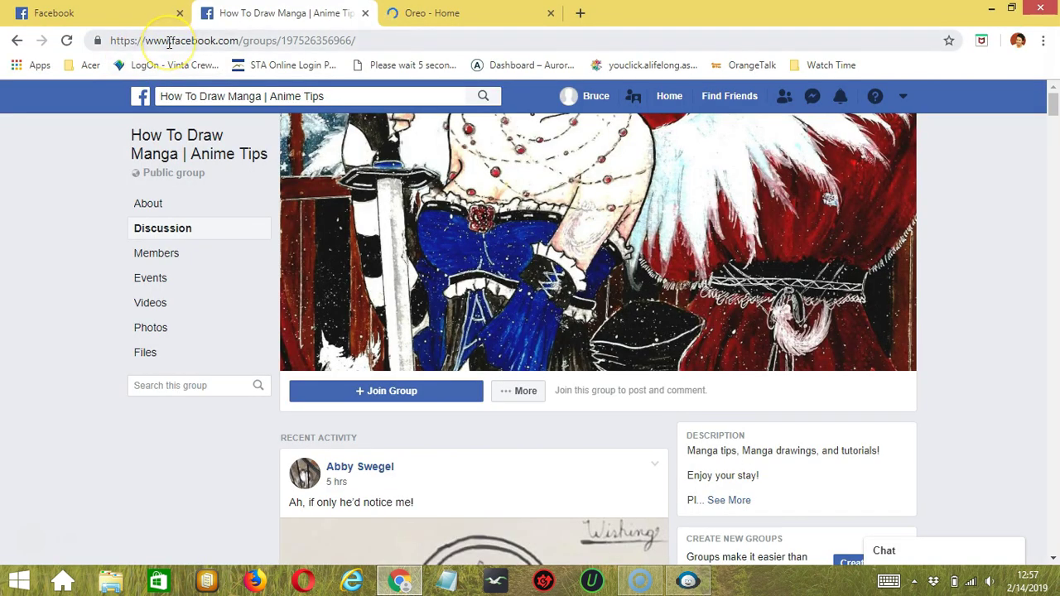
{"action": "left_click", "coordinate": [169, 42]}
{"action": "key", "text": "ctrl+c"}
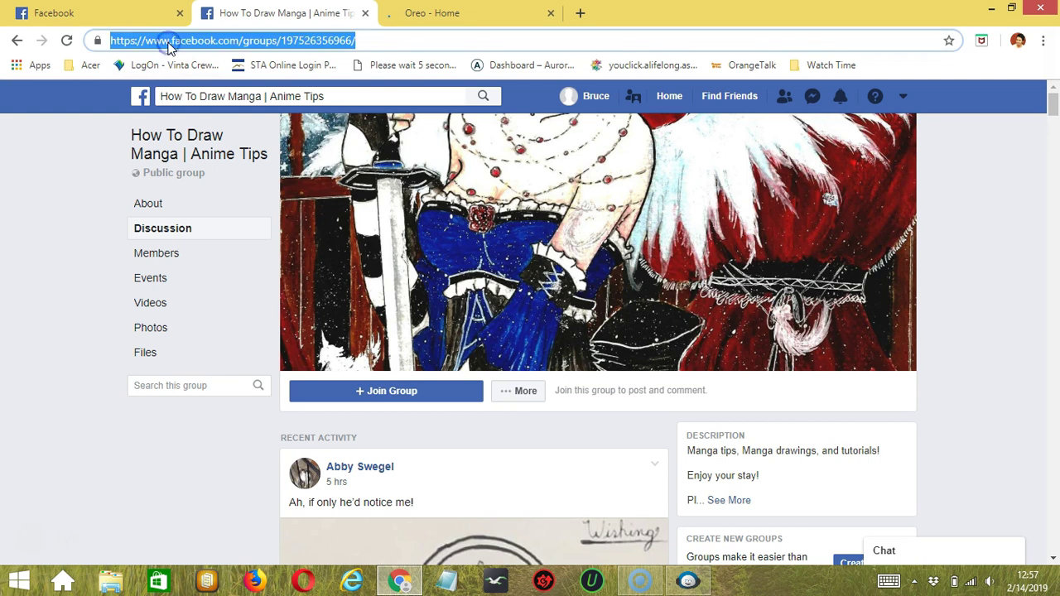
{"action": "key", "text": "alt+Tab"}
{"action": "left_click", "coordinate": [646, 255]}
{"action": "key", "text": "ctrl+v"}
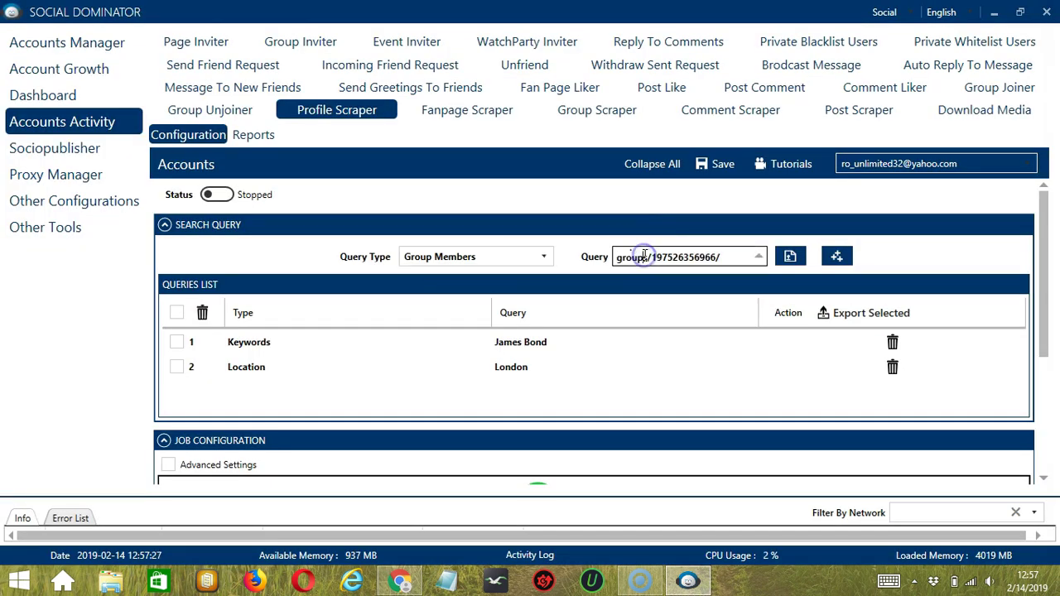
Step: Add the group URL as query 3, switch to Fanpage Likers, and copy the Oreo page address
{"action": "left_click", "coordinate": [835, 257]}
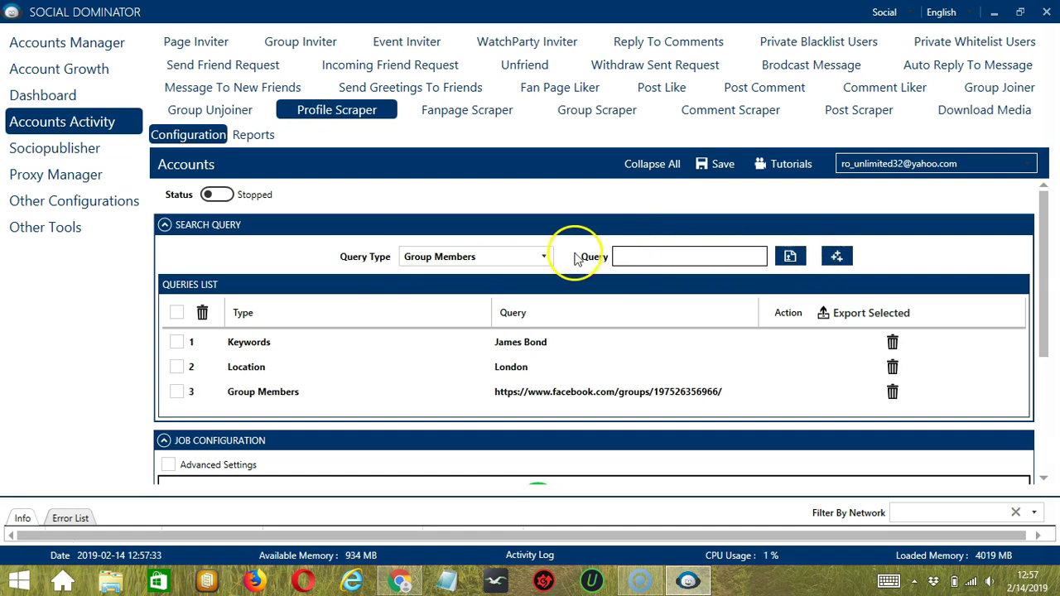
{"action": "left_click", "coordinate": [545, 256]}
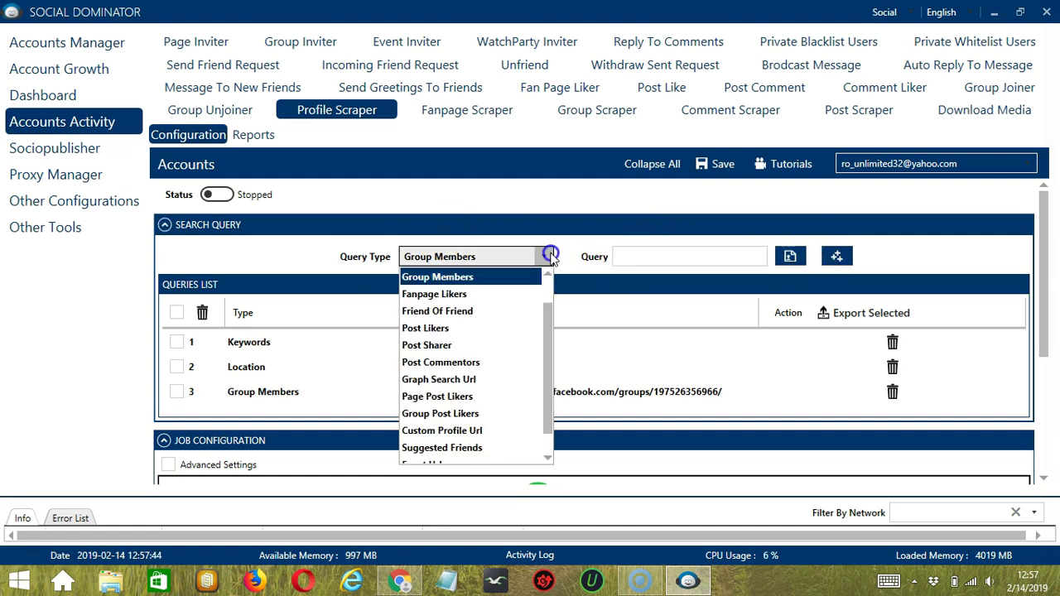
{"action": "left_click", "coordinate": [479, 295]}
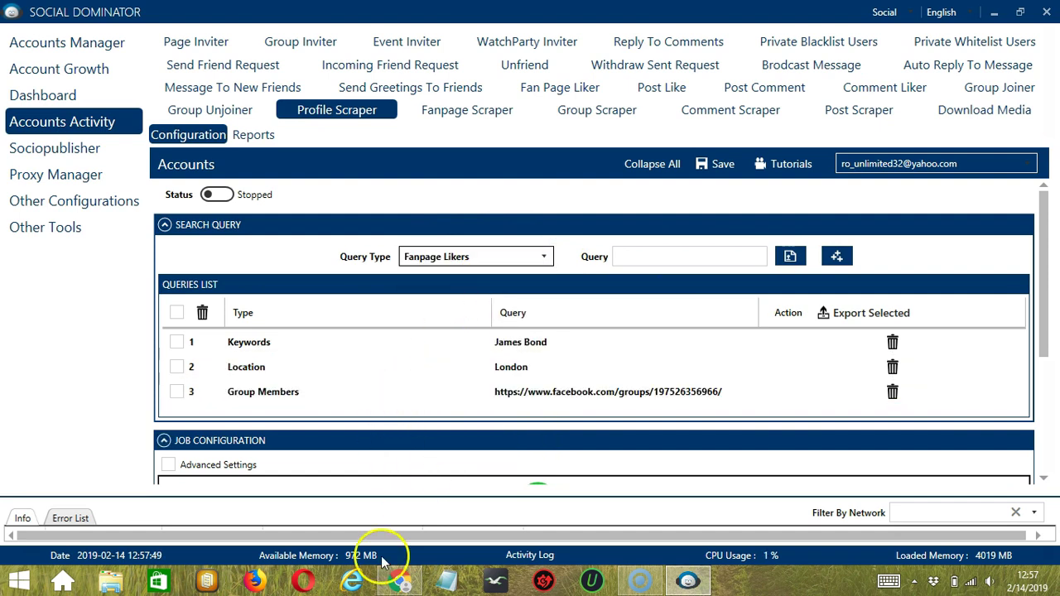
{"action": "left_click", "coordinate": [402, 580]}
{"action": "left_click", "coordinate": [294, 36]}
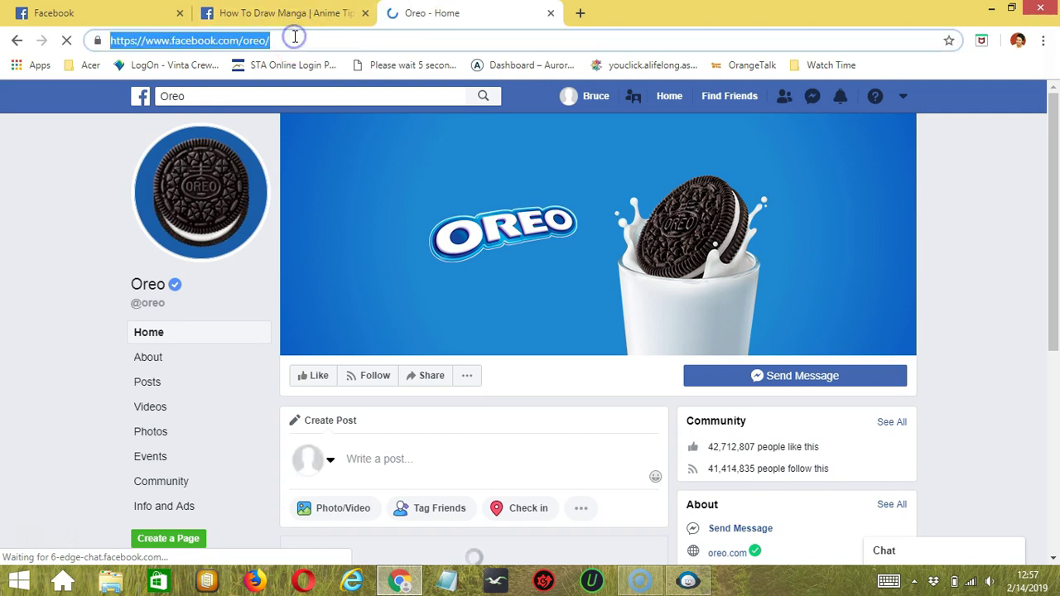
{"action": "left_click", "coordinate": [978, 568]}
Step: Add the Oreo page address as a Fanpage Likers query
{"action": "left_click", "coordinate": [674, 256]}
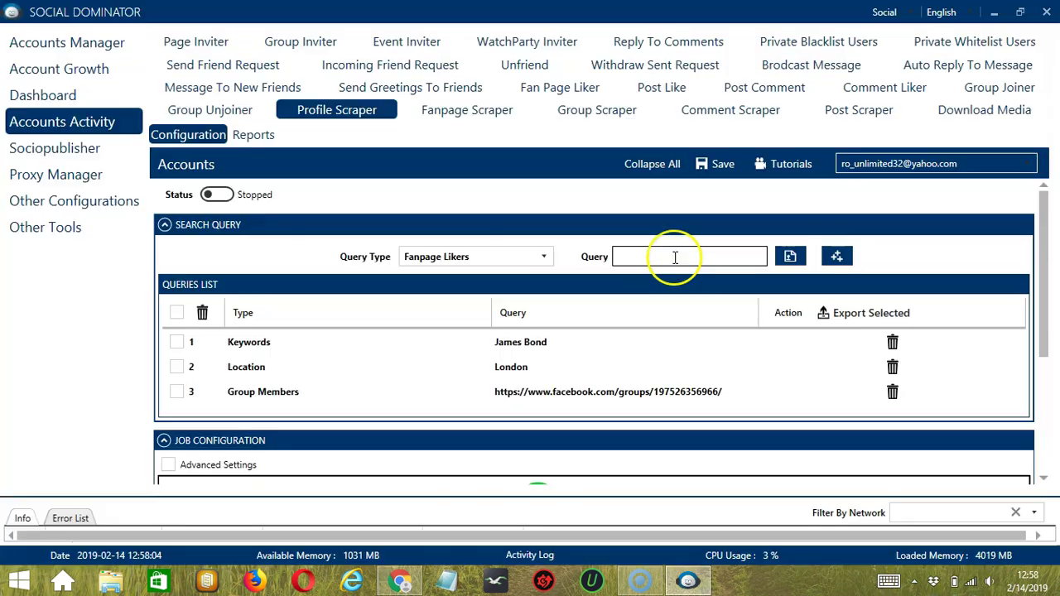
{"action": "type", "text": "oreo/"}
{"action": "left_click", "coordinate": [837, 257]}
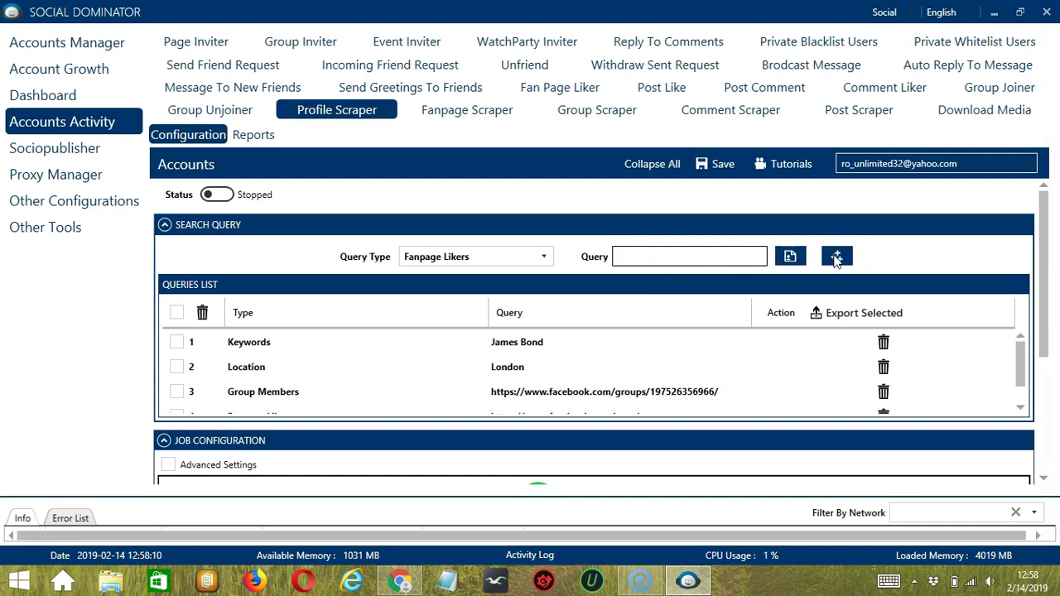
Step: Set the query type to Friend Of Friend and copy a Facebook profile's address from Chrome
{"action": "left_click", "coordinate": [540, 256]}
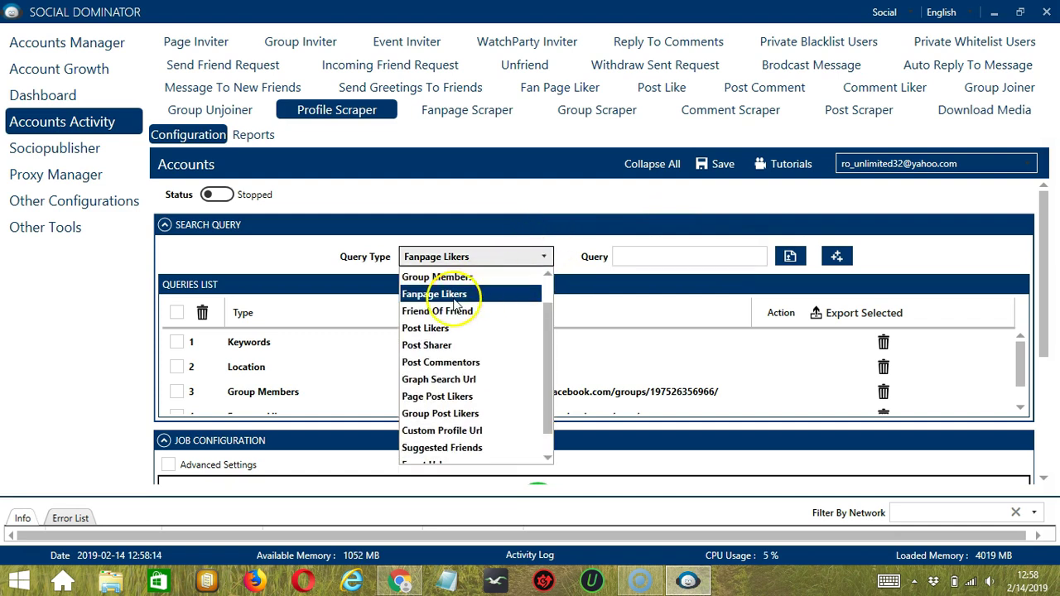
{"action": "left_click", "coordinate": [454, 319]}
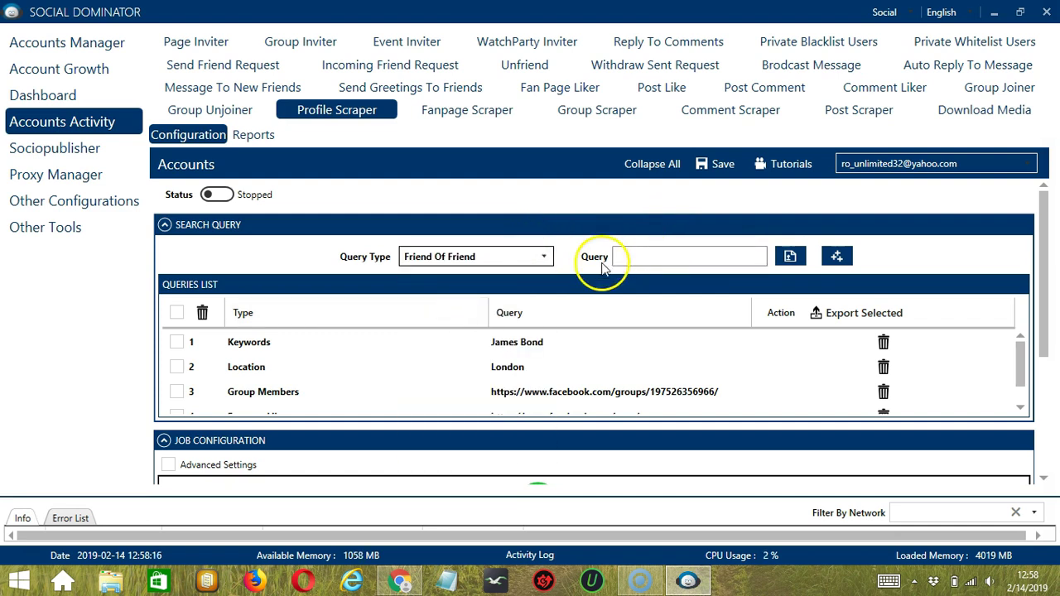
{"action": "left_click", "coordinate": [445, 348]}
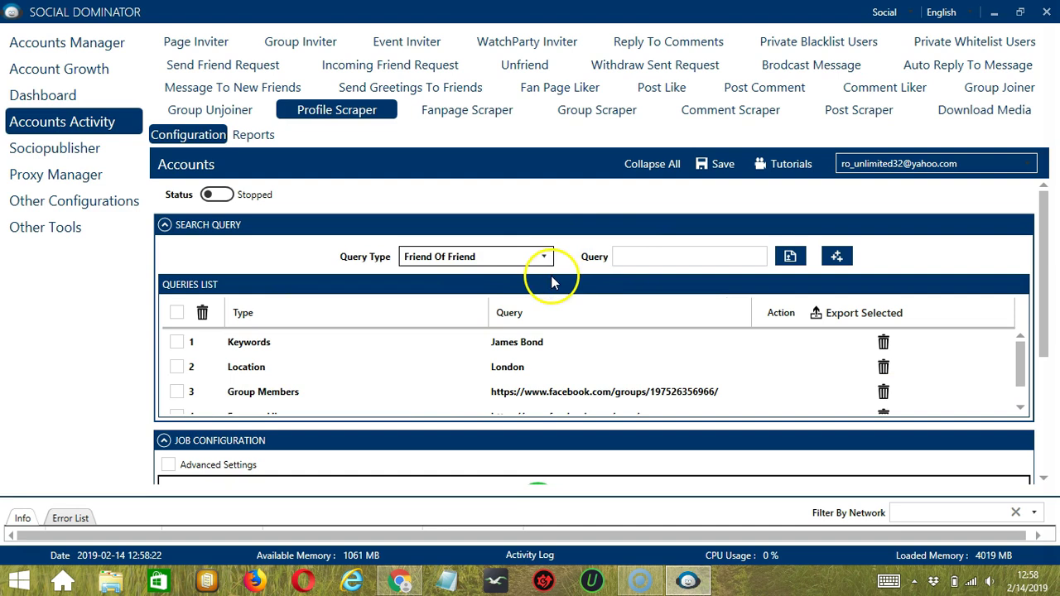
{"action": "left_click", "coordinate": [400, 580]}
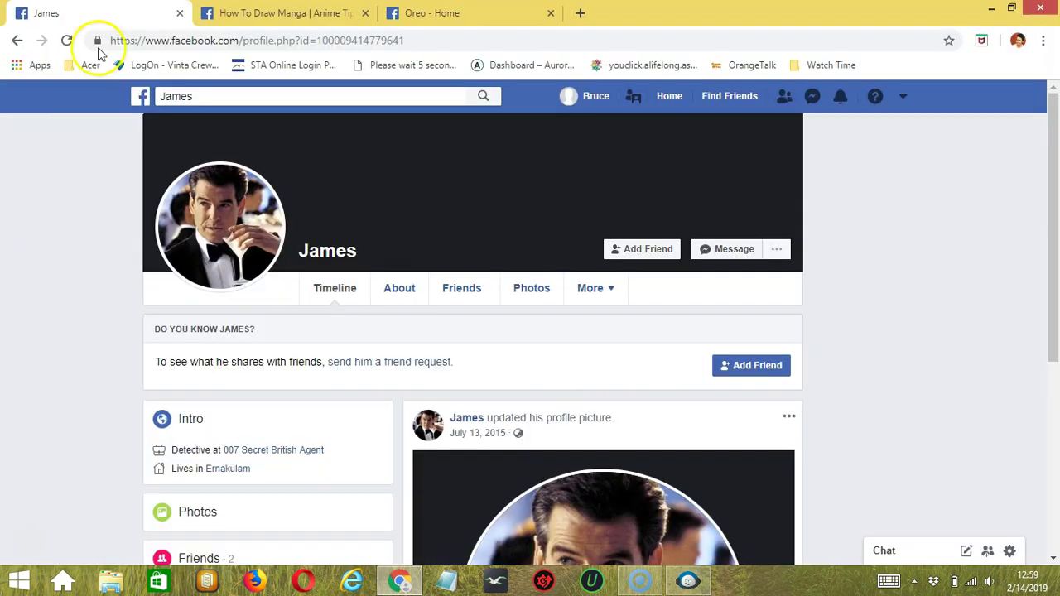
{"action": "left_click", "coordinate": [238, 40]}
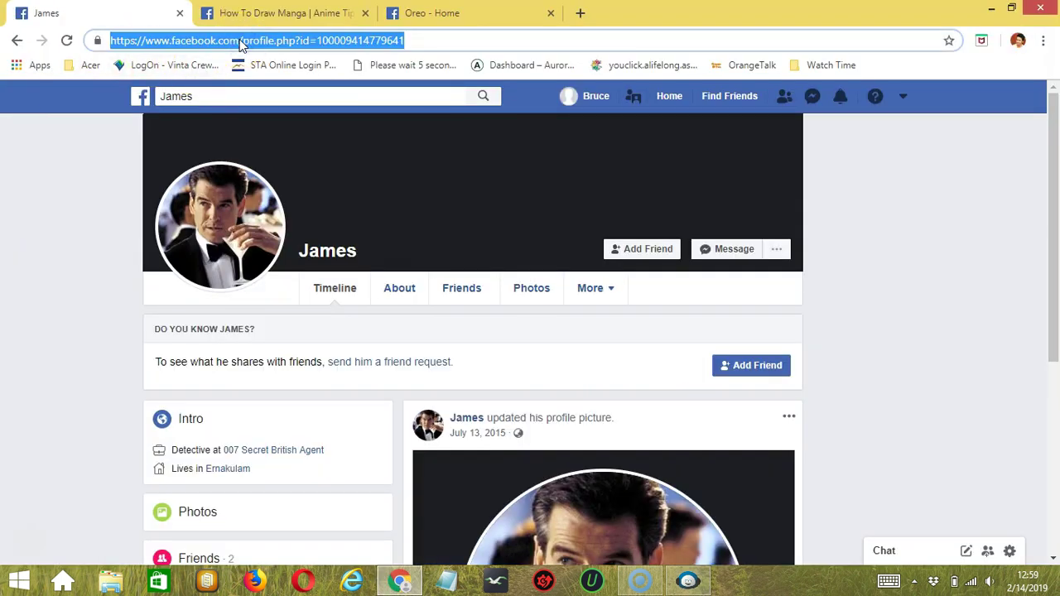
{"action": "left_click", "coordinate": [693, 580]}
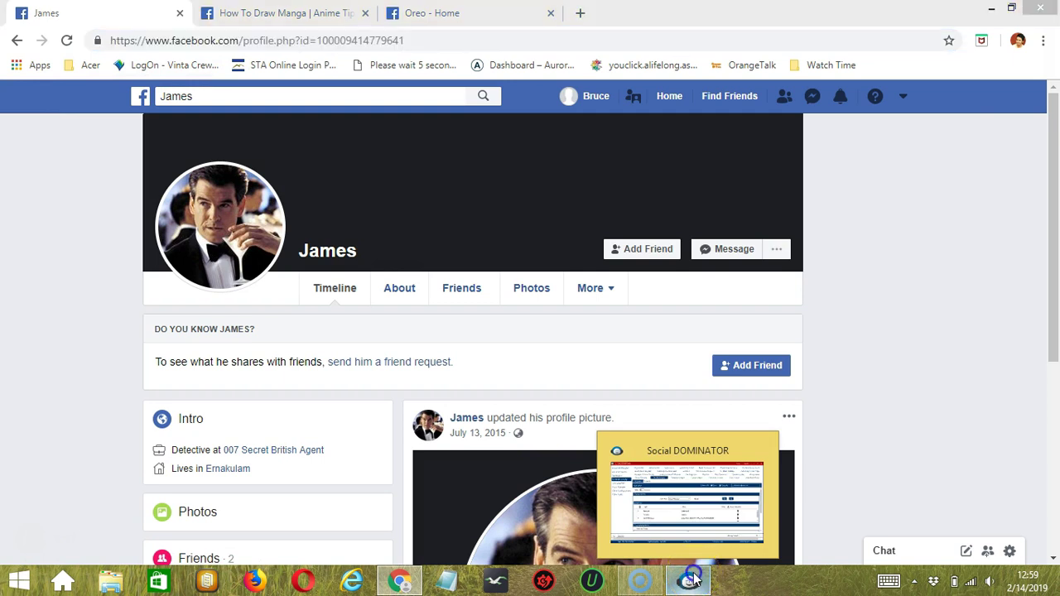
{"action": "left_click", "coordinate": [654, 256]}
Step: Add the pasted profile id as a Friend Of Friend query, then set the type to Post Likers
{"action": "key", "text": "ctrl+v"}
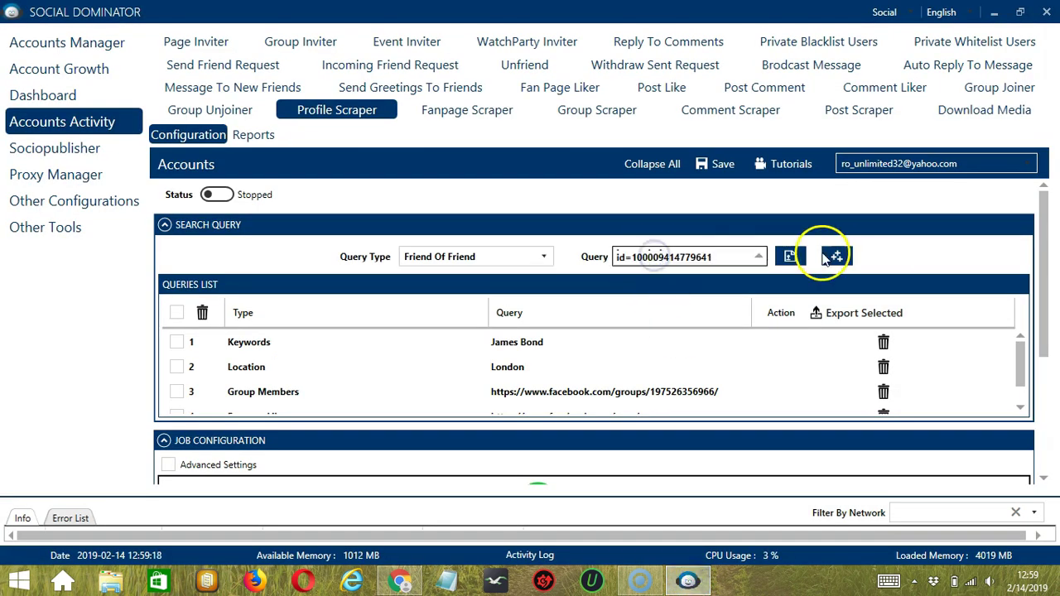
{"action": "left_click", "coordinate": [831, 257]}
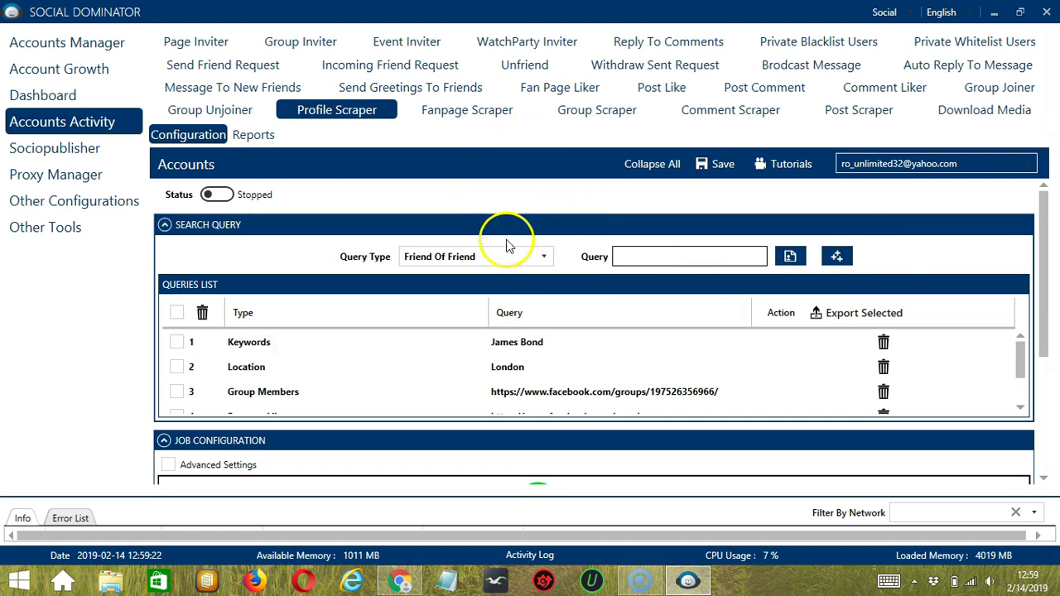
{"action": "left_click", "coordinate": [543, 257]}
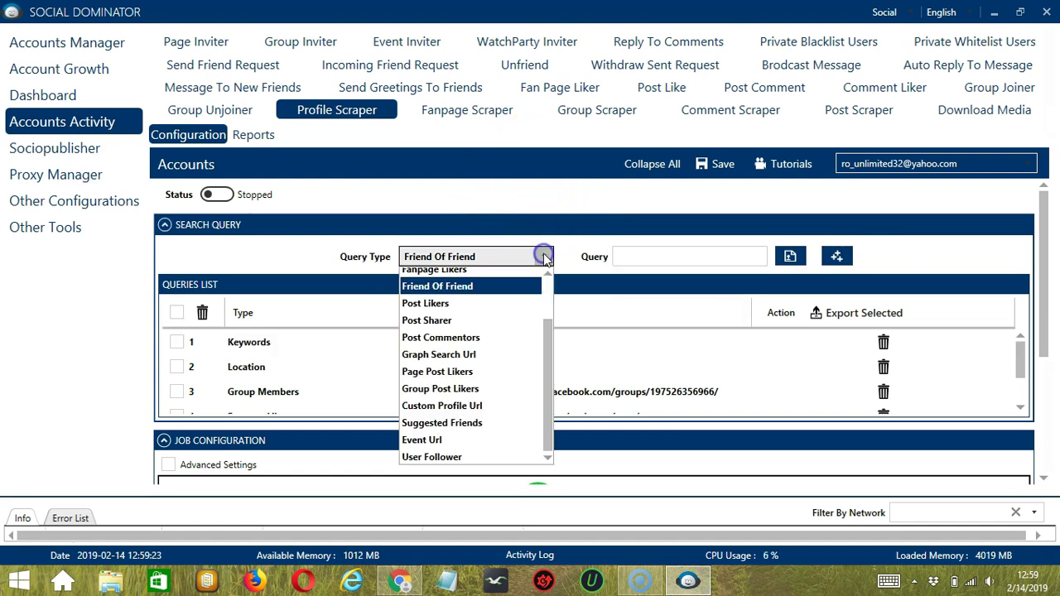
{"action": "left_click", "coordinate": [439, 306]}
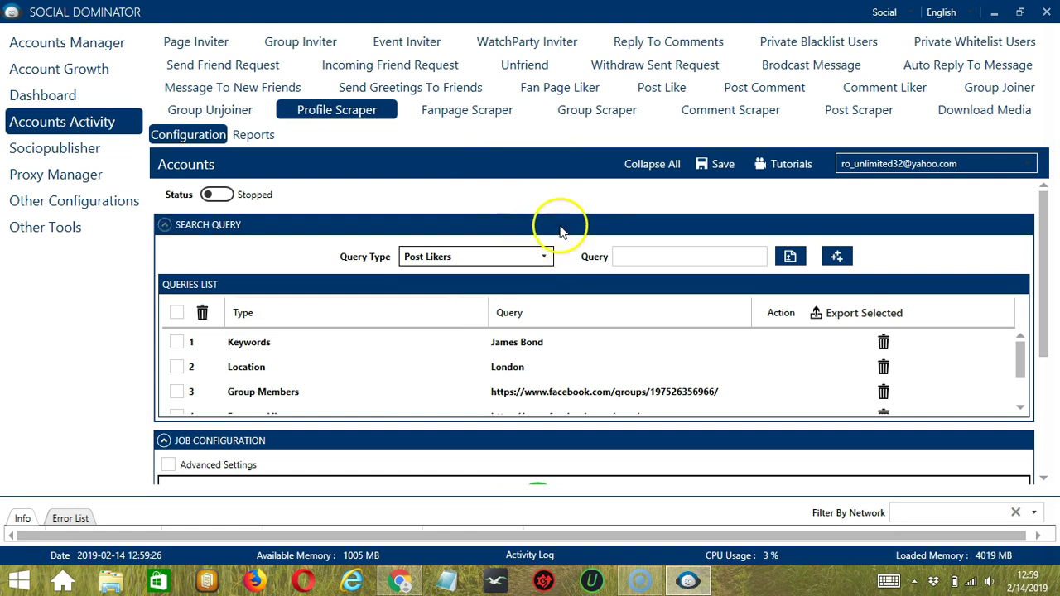
{"action": "left_click", "coordinate": [404, 586]}
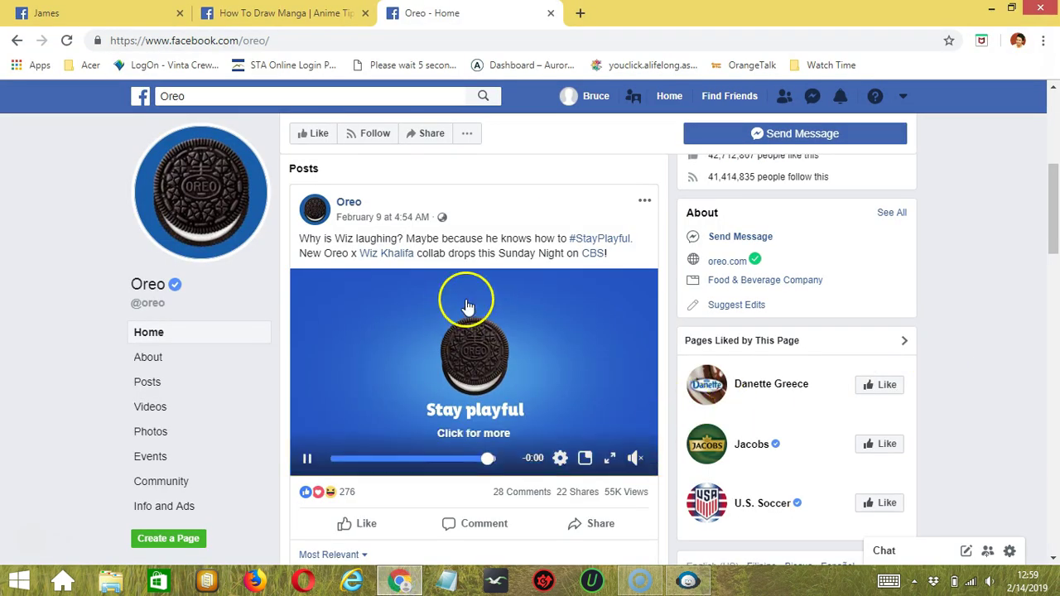
Step: Copy the Oreo video post's link via Share > Copy link and return to the query field
{"action": "left_click", "coordinate": [610, 530]}
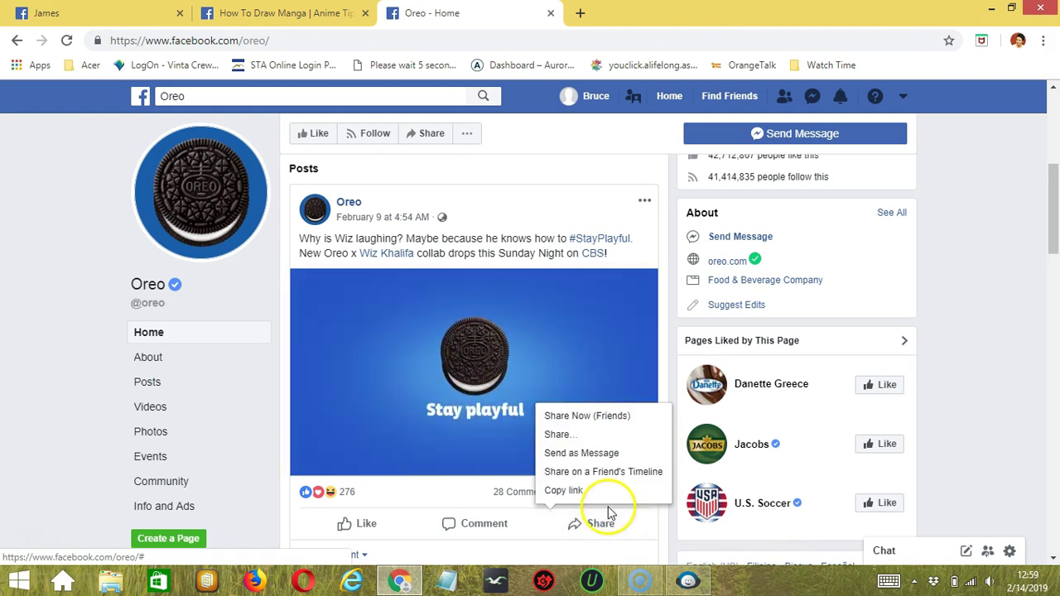
{"action": "left_click", "coordinate": [604, 492]}
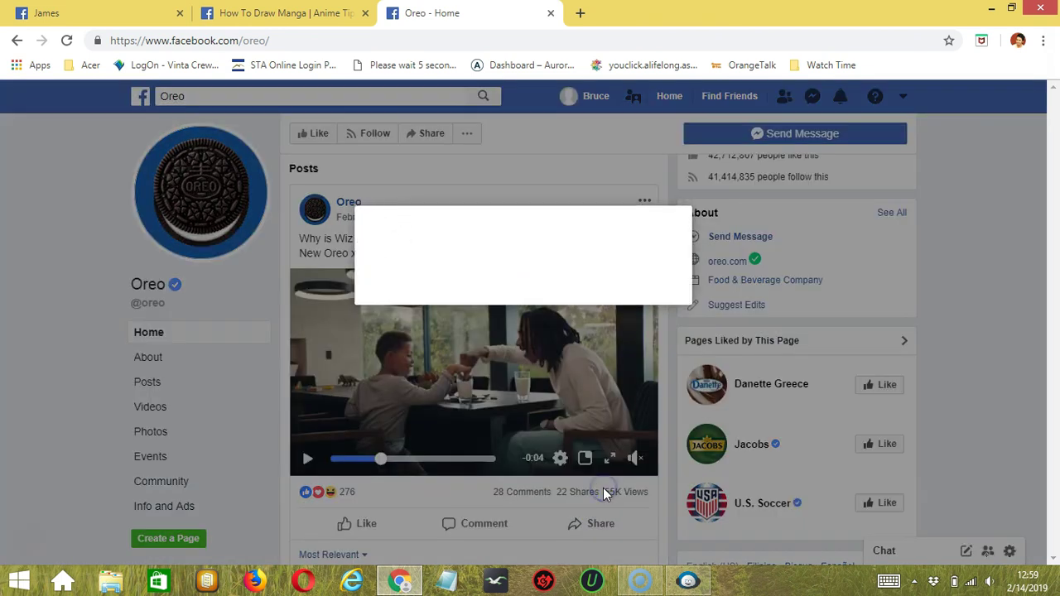
{"action": "key", "text": "alt+Tab"}
{"action": "left_click", "coordinate": [678, 254]}
Step: Add the Oreo post link as a Post Likers query and again as a Post Sharer query
{"action": "key", "text": "ctrl+v"}
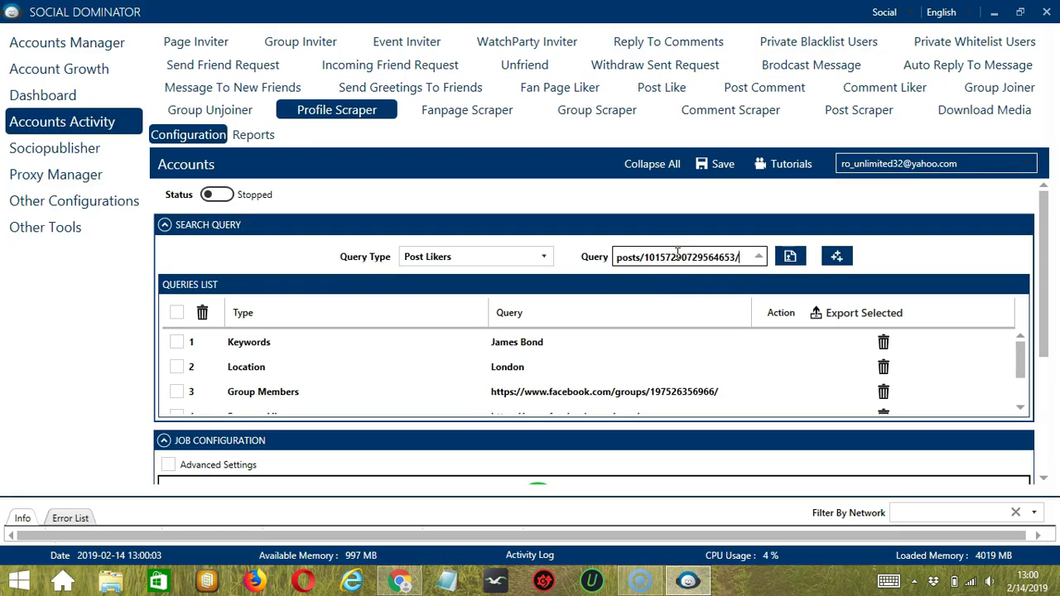
{"action": "left_click", "coordinate": [839, 258]}
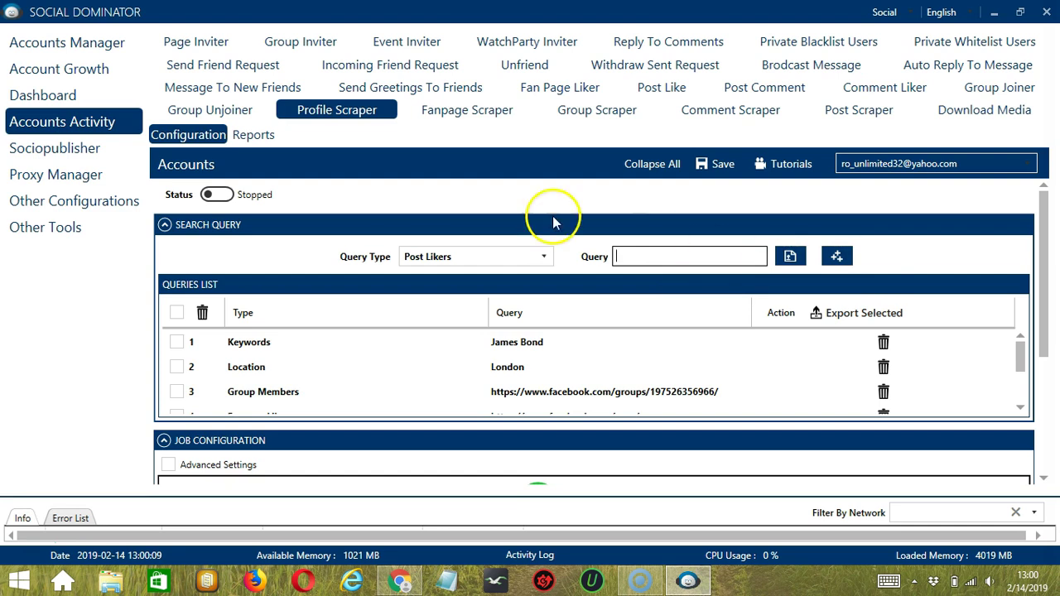
{"action": "left_click", "coordinate": [550, 257]}
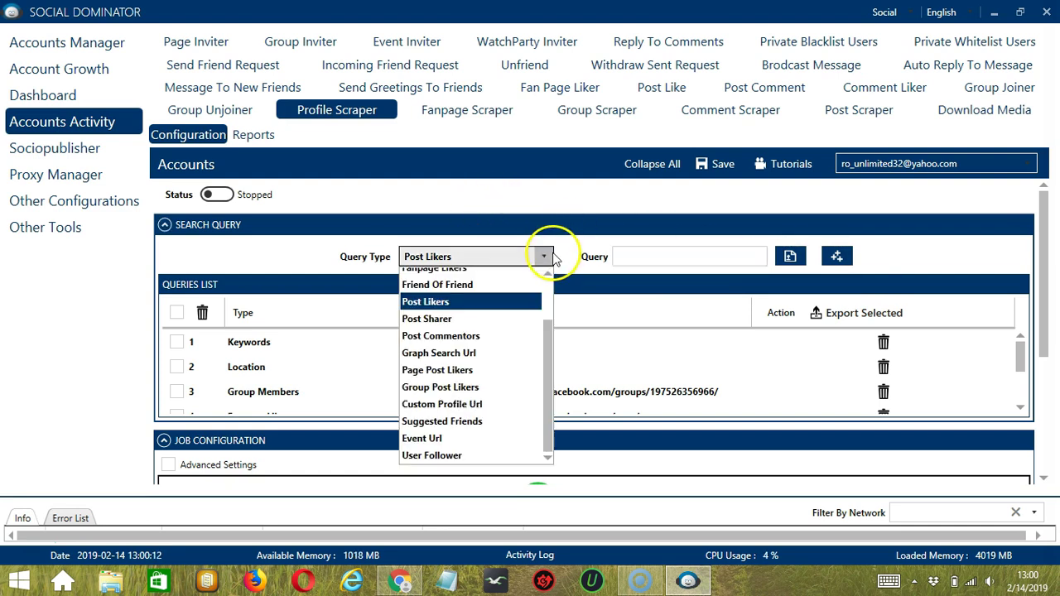
{"action": "left_click", "coordinate": [452, 328]}
{"action": "left_click", "coordinate": [656, 256]}
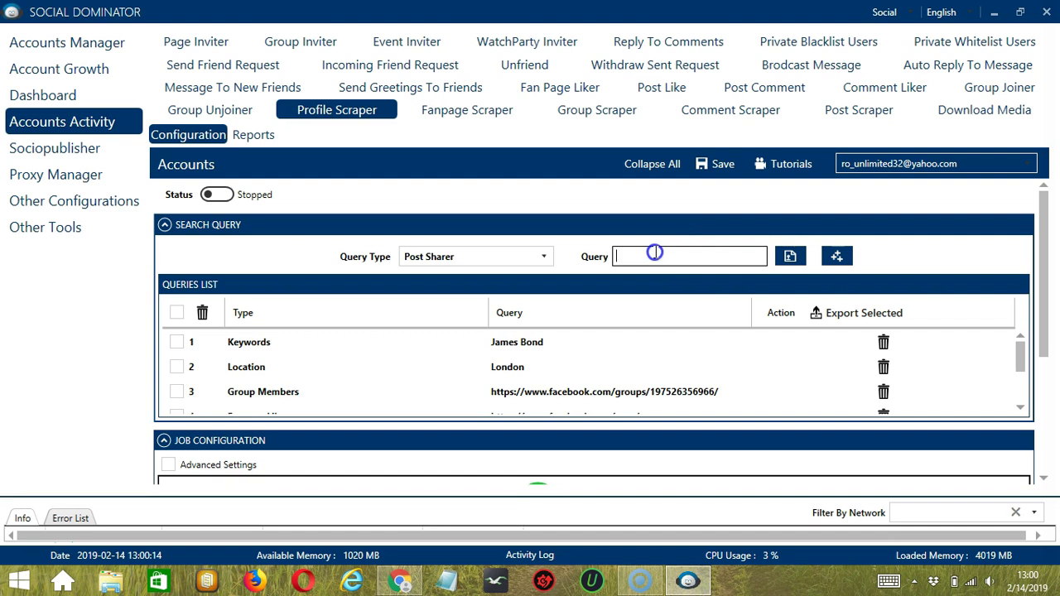
{"action": "key", "text": "ctrl+v"}
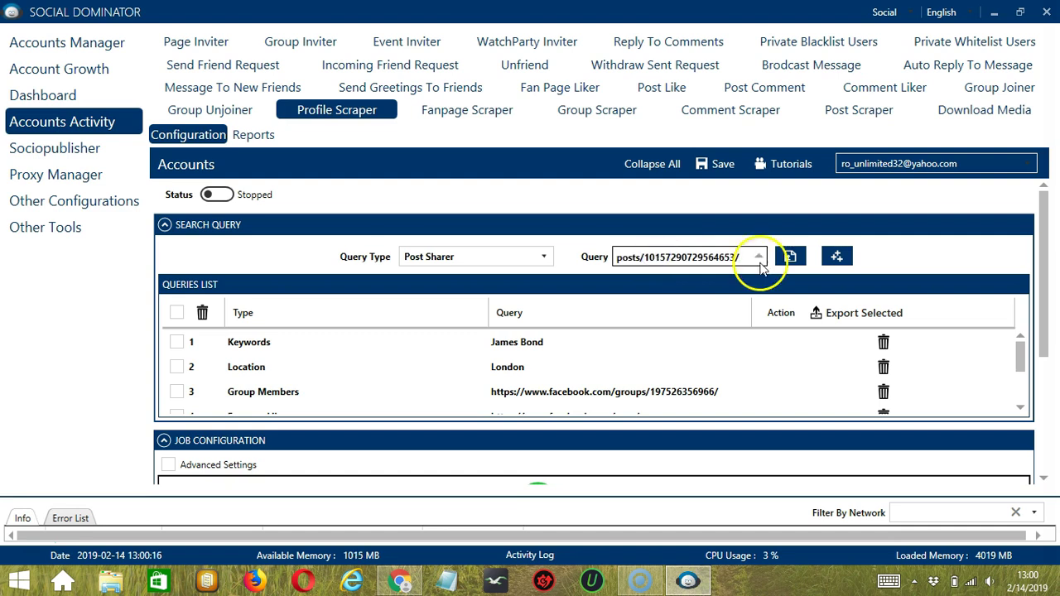
{"action": "left_click", "coordinate": [838, 257]}
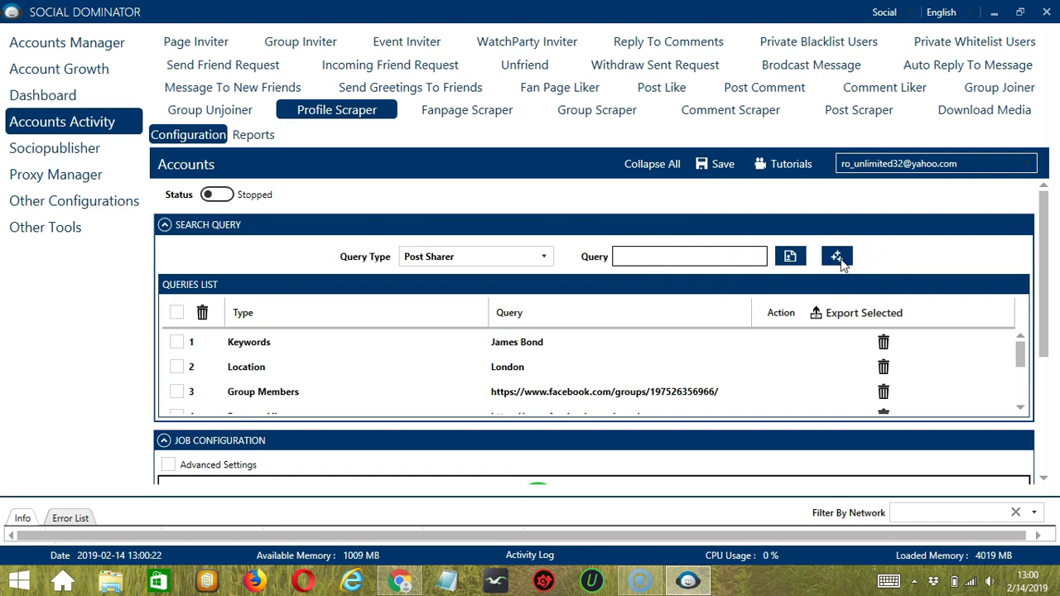
Step: Add the same Oreo post link as a Post Commentors query
{"action": "left_click", "coordinate": [543, 257]}
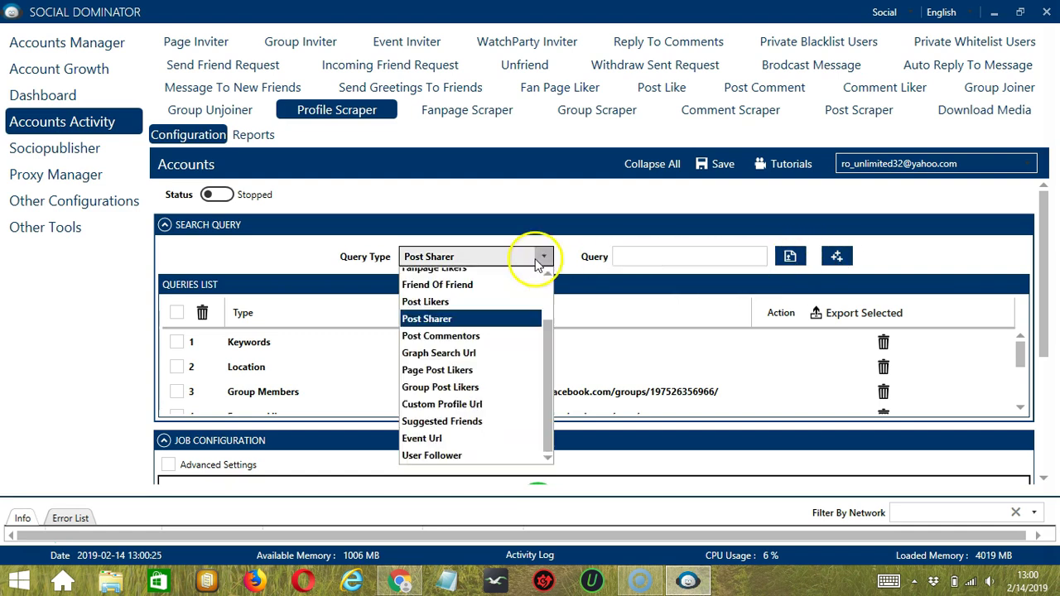
{"action": "left_click", "coordinate": [454, 346]}
{"action": "left_click", "coordinate": [658, 256]}
{"action": "key", "text": "ctrl+v"}
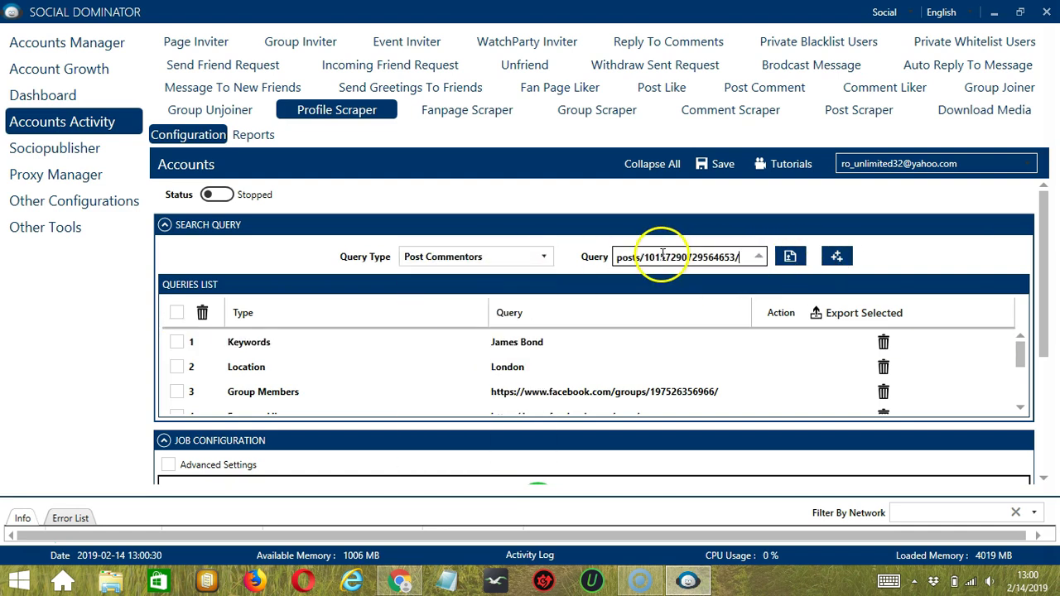
{"action": "left_click", "coordinate": [842, 253]}
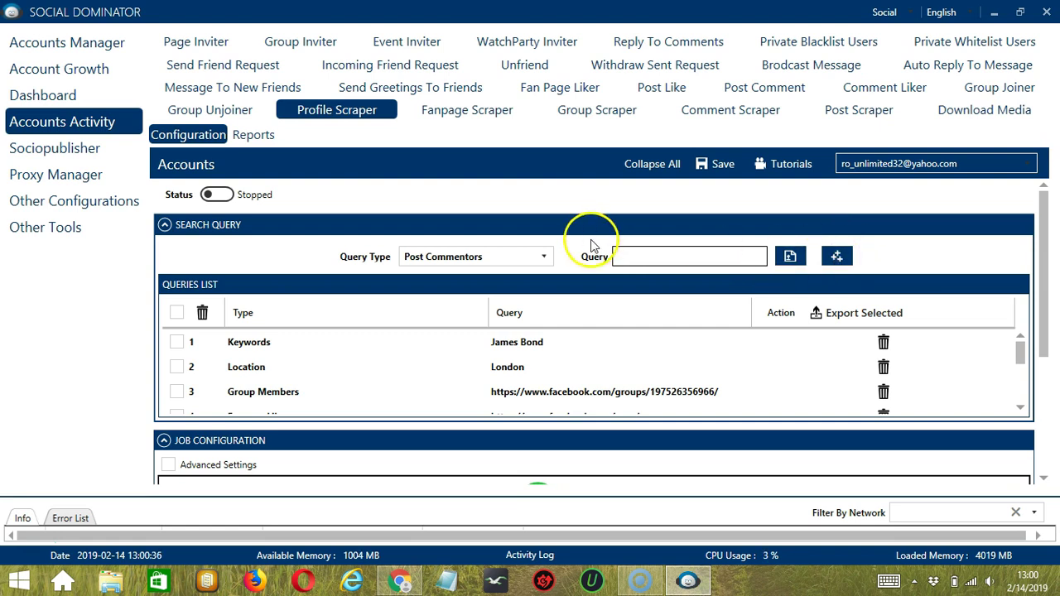
{"action": "left_click", "coordinate": [539, 256]}
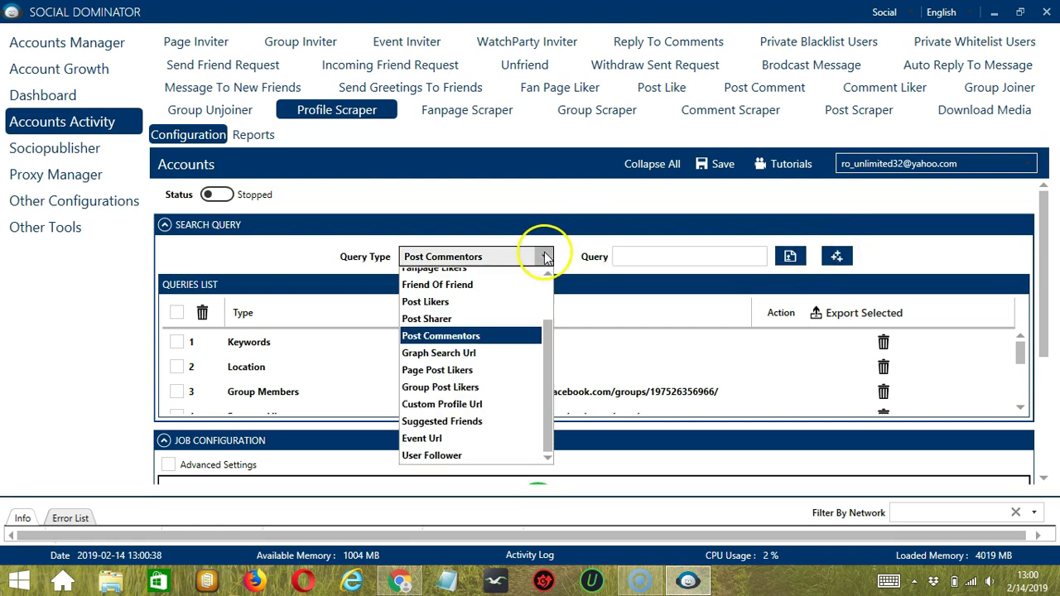
Step: Add the copied Facebook people search URL for james bond as a Graph Search Url query
{"action": "left_click", "coordinate": [451, 362]}
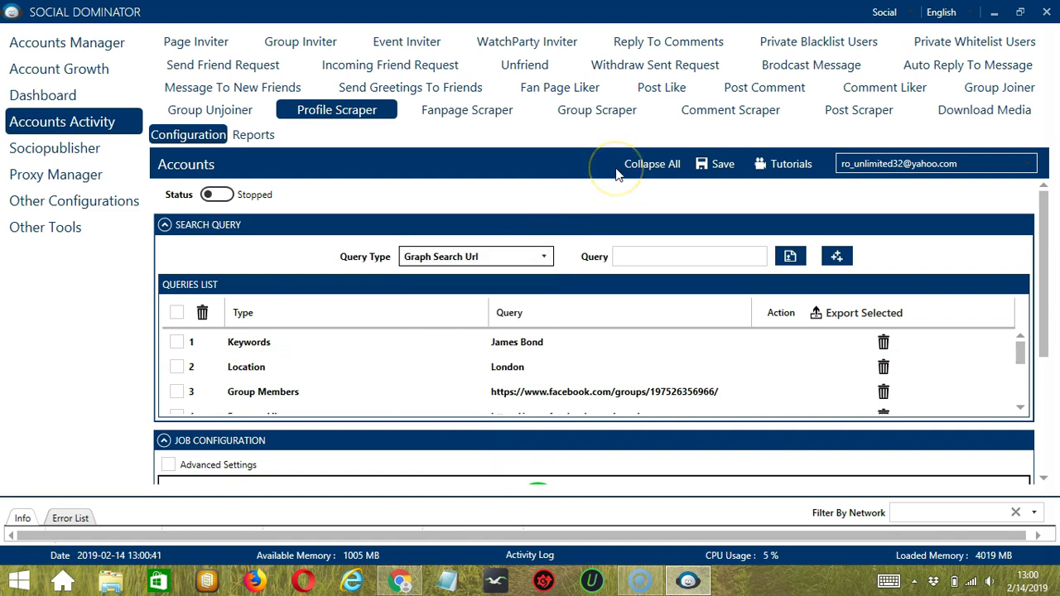
{"action": "left_click", "coordinate": [436, 412]}
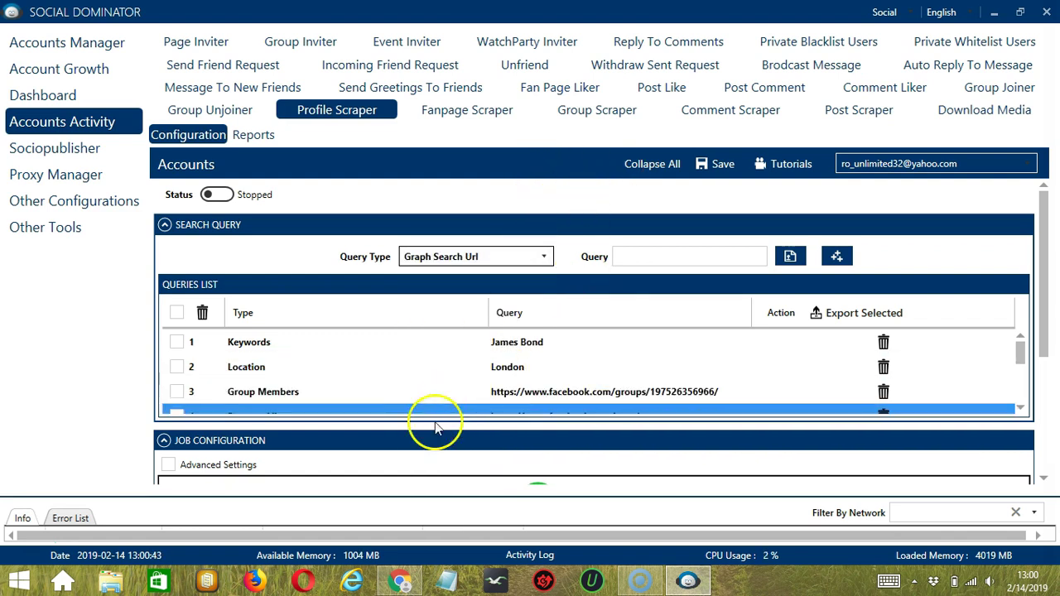
{"action": "left_click", "coordinate": [401, 582]}
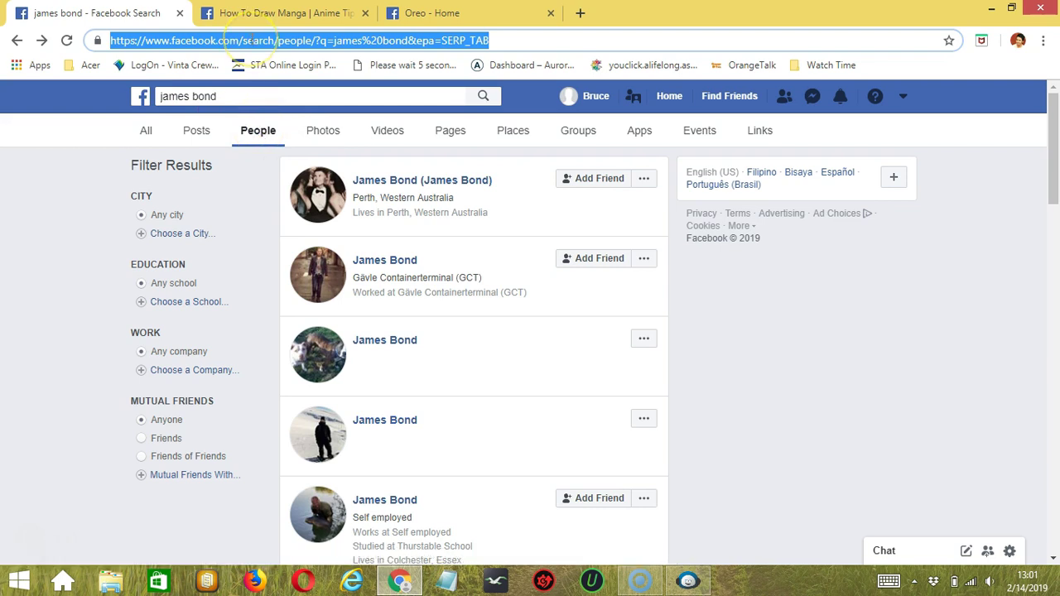
{"action": "key", "text": "ctrl+c"}
{"action": "key", "text": "alt+Tab"}
{"action": "left_click", "coordinate": [677, 258]}
{"action": "key", "text": "ctrl+v"}
{"action": "left_click", "coordinate": [837, 259]}
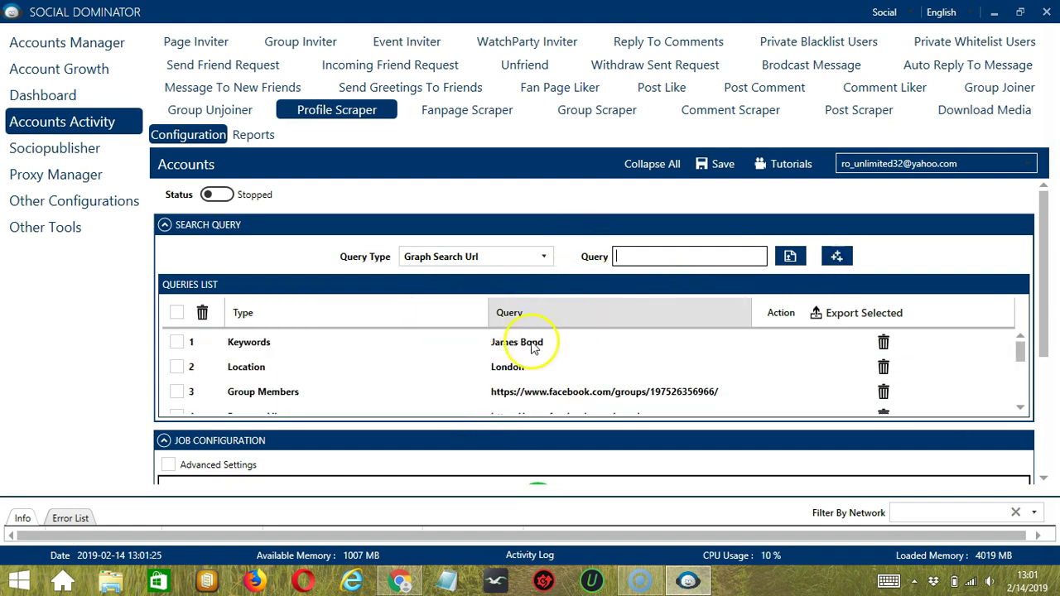
{"action": "left_click", "coordinate": [612, 348]}
Step: Add the Oreo page address as a Page Post Likers query
{"action": "left_click", "coordinate": [544, 256]}
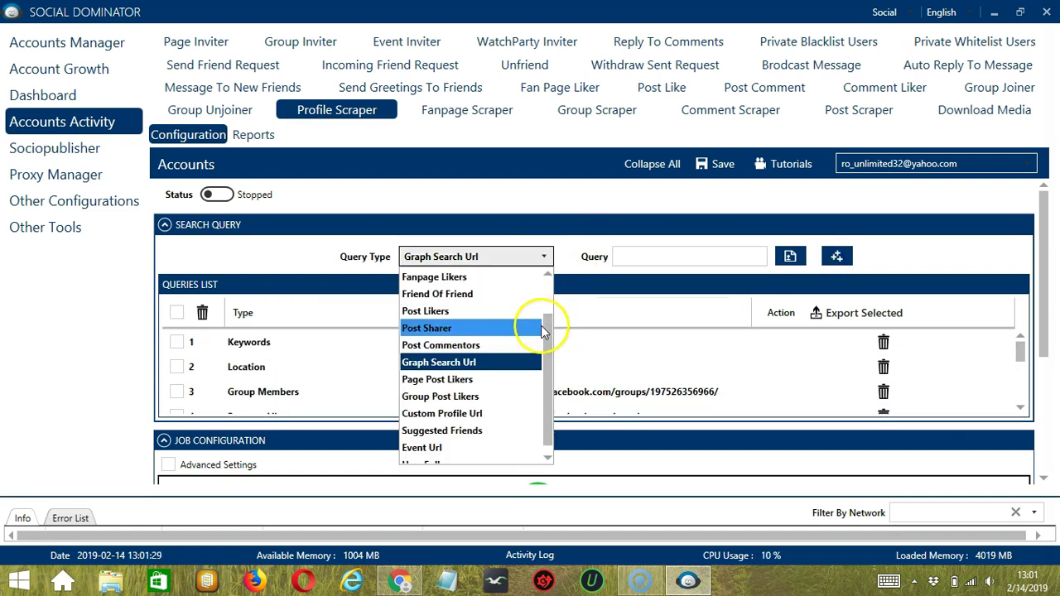
{"action": "left_click", "coordinate": [477, 383]}
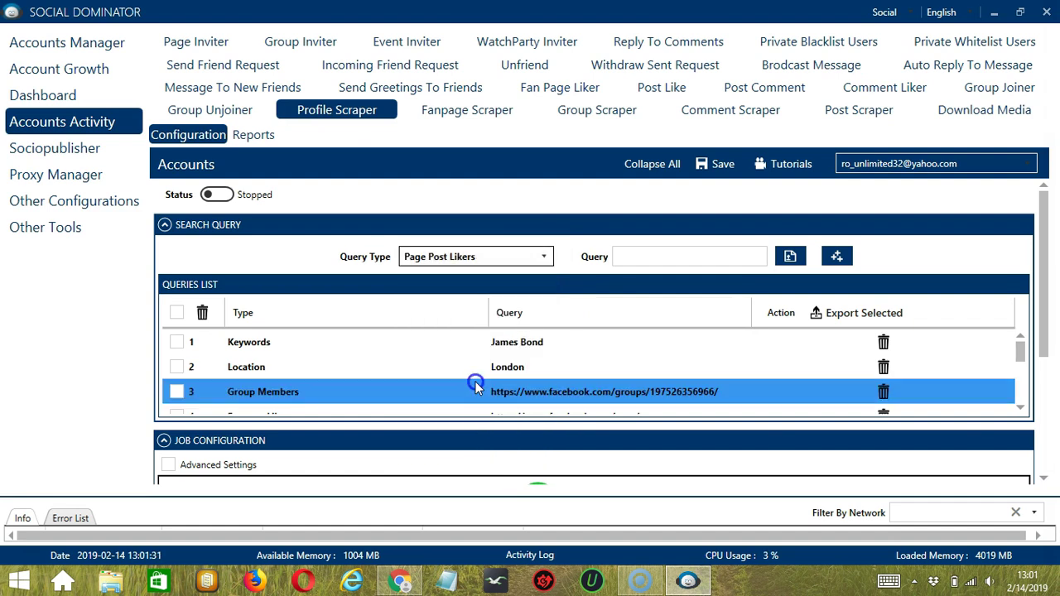
{"action": "left_click", "coordinate": [401, 582]}
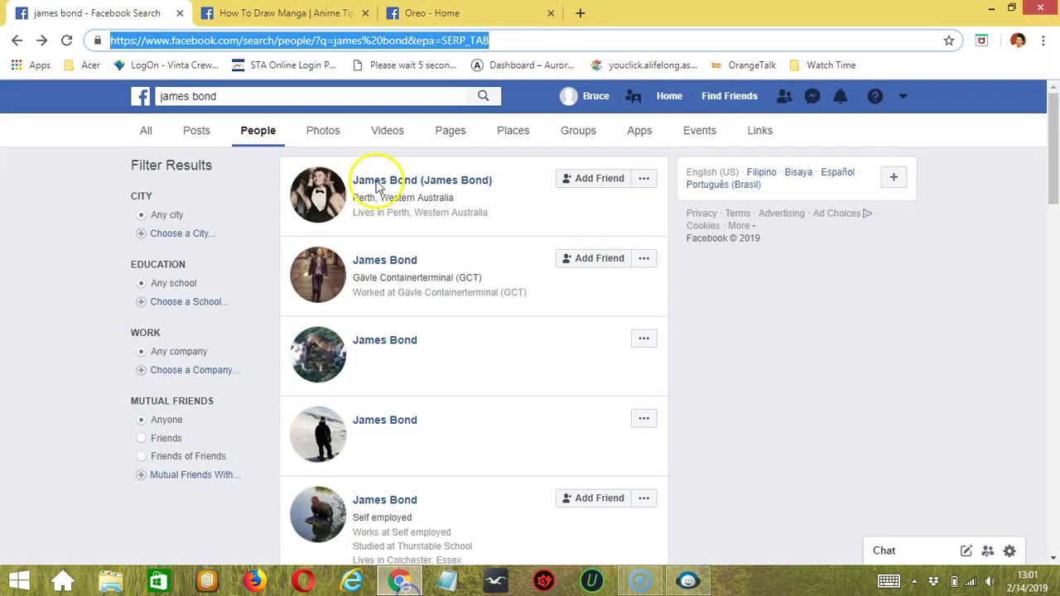
{"action": "left_click", "coordinate": [439, 13]}
{"action": "left_click", "coordinate": [271, 42]}
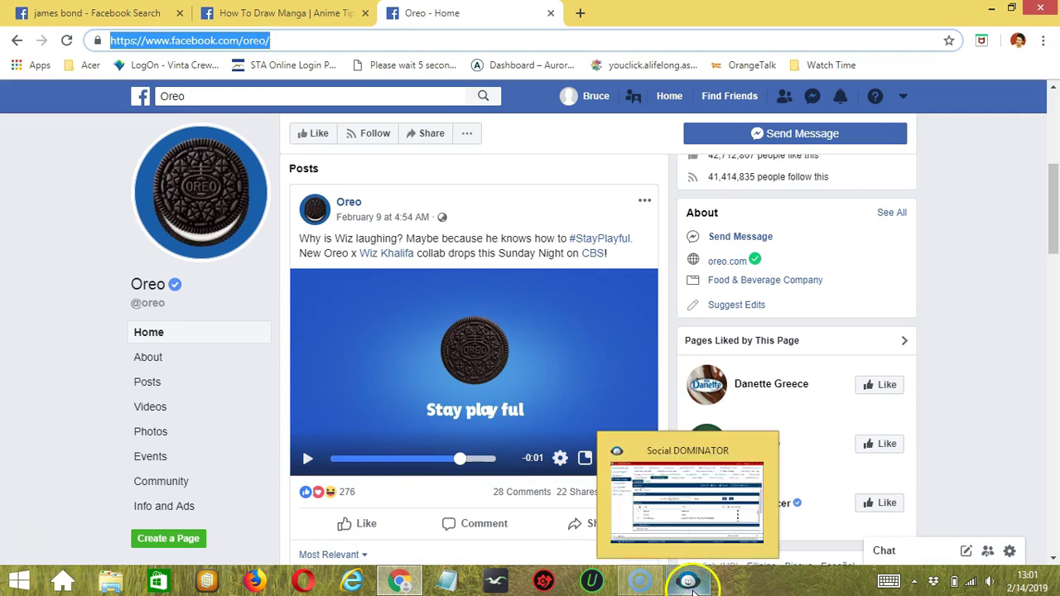
{"action": "left_click", "coordinate": [687, 581]}
{"action": "left_click", "coordinate": [684, 259]}
{"action": "type", "text": "oreo/"}
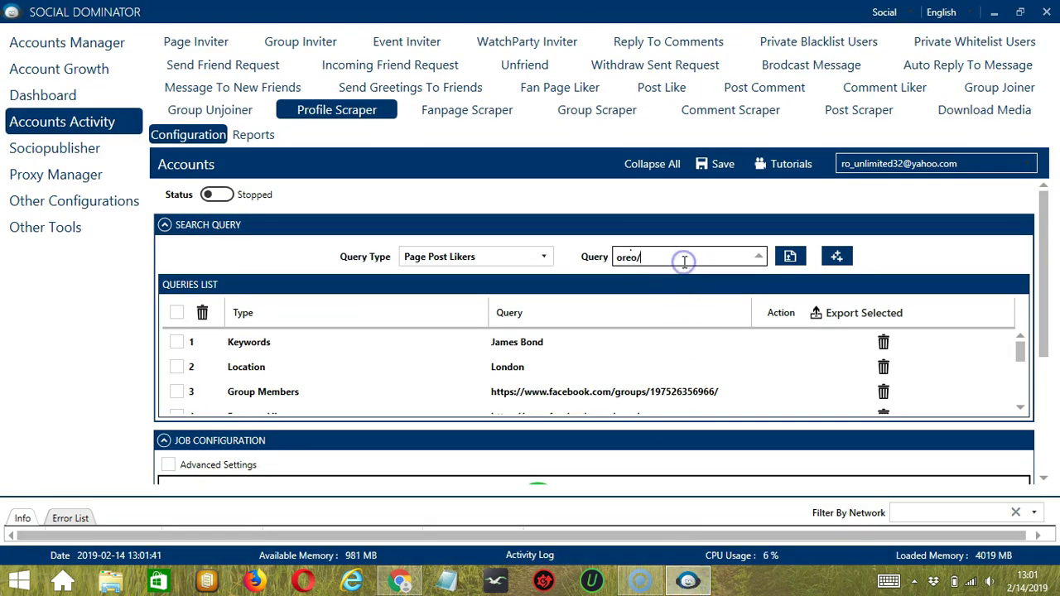
{"action": "left_click", "coordinate": [839, 257]}
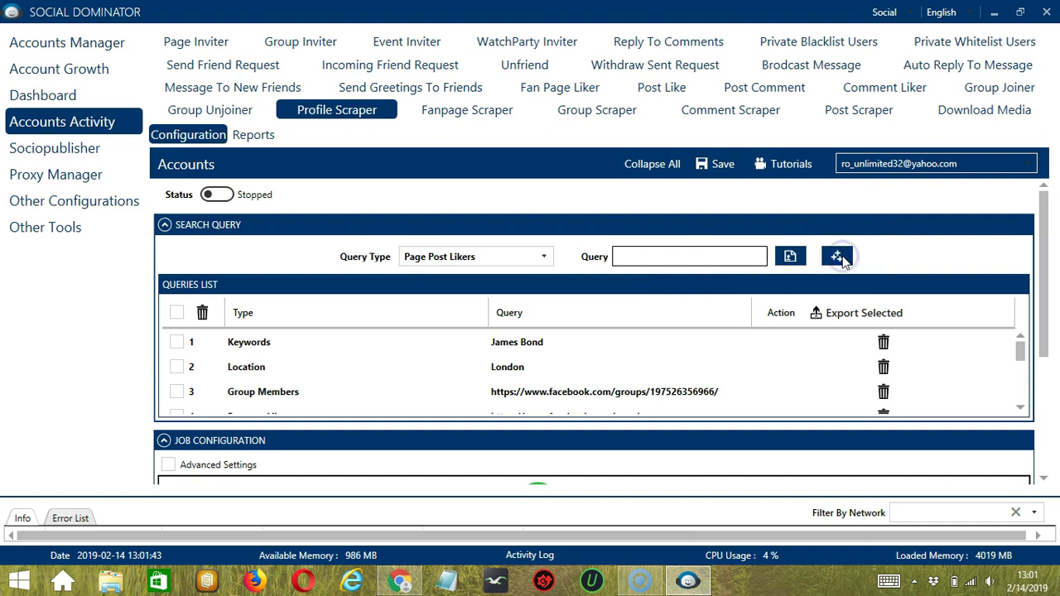
{"action": "left_click", "coordinate": [837, 258]}
Step: Add the How To Draw Manga group URL as a Group Post Likers query
{"action": "left_click", "coordinate": [543, 257]}
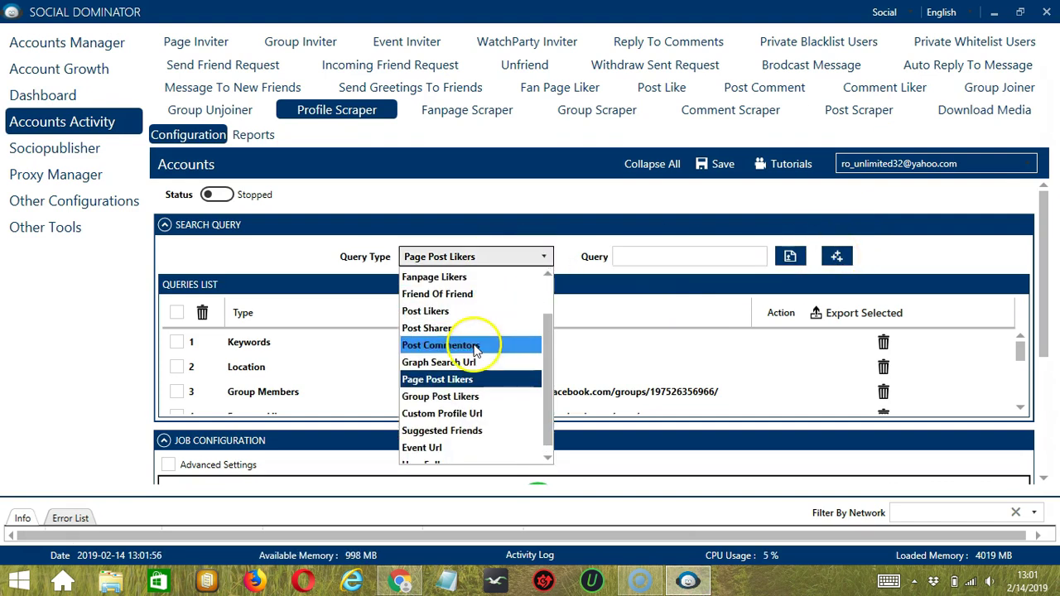
{"action": "left_click", "coordinate": [452, 397]}
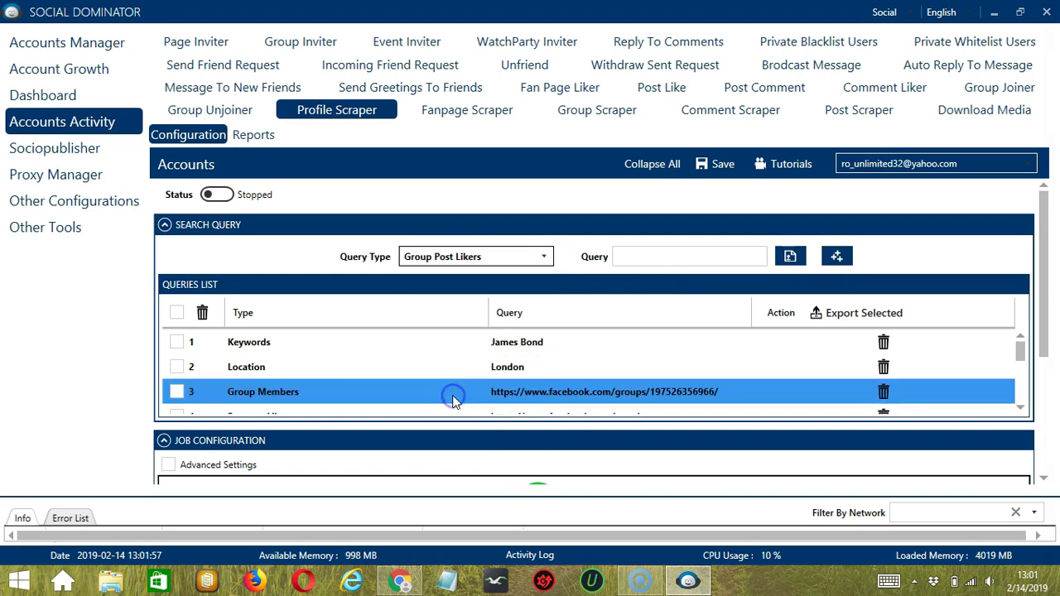
{"action": "left_click", "coordinate": [405, 583]}
{"action": "left_click", "coordinate": [274, 13]}
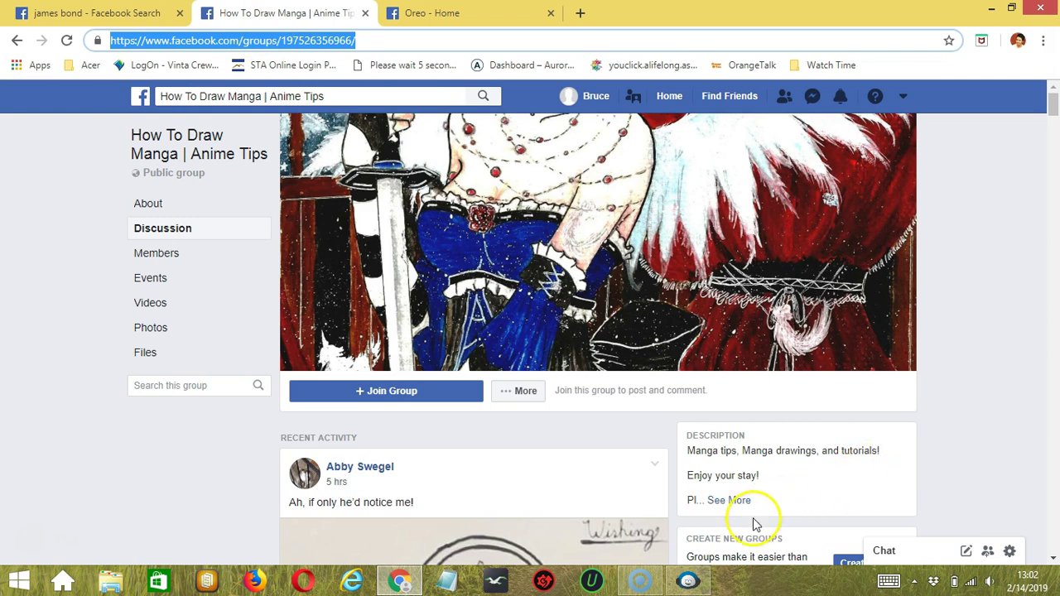
{"action": "left_click", "coordinate": [688, 582]}
{"action": "left_click", "coordinate": [657, 255]}
{"action": "key", "text": "ctrl+v"}
{"action": "left_click", "coordinate": [843, 263]}
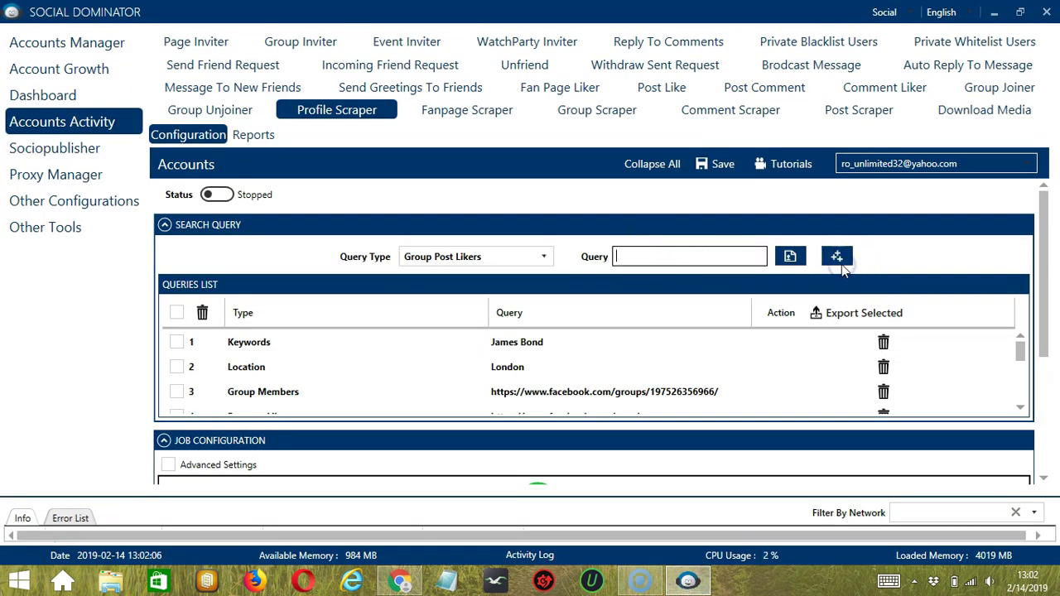
{"action": "left_click", "coordinate": [783, 262]}
{"action": "left_click", "coordinate": [544, 257]}
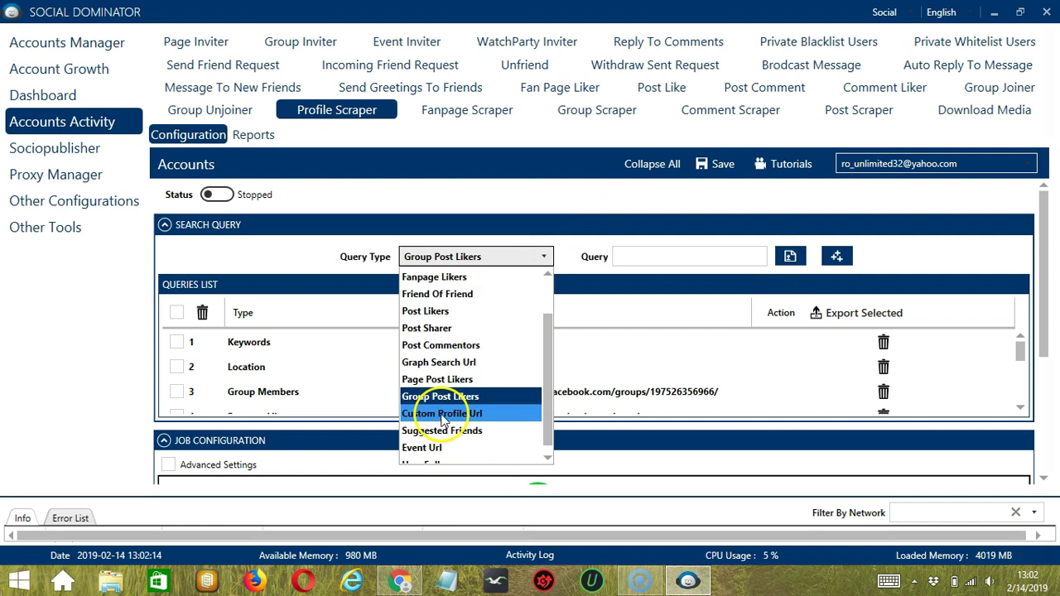
Step: Add the Facebook profile page URL copied from Chrome as a Custom Profile Url query
{"action": "left_click", "coordinate": [442, 414]}
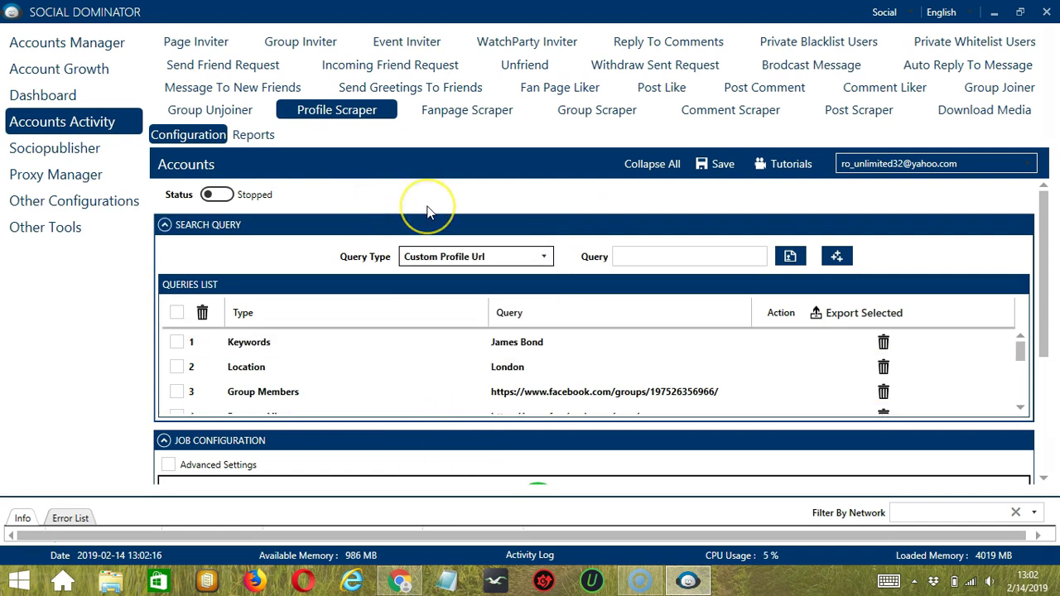
{"action": "mouse_move", "coordinate": [401, 580]}
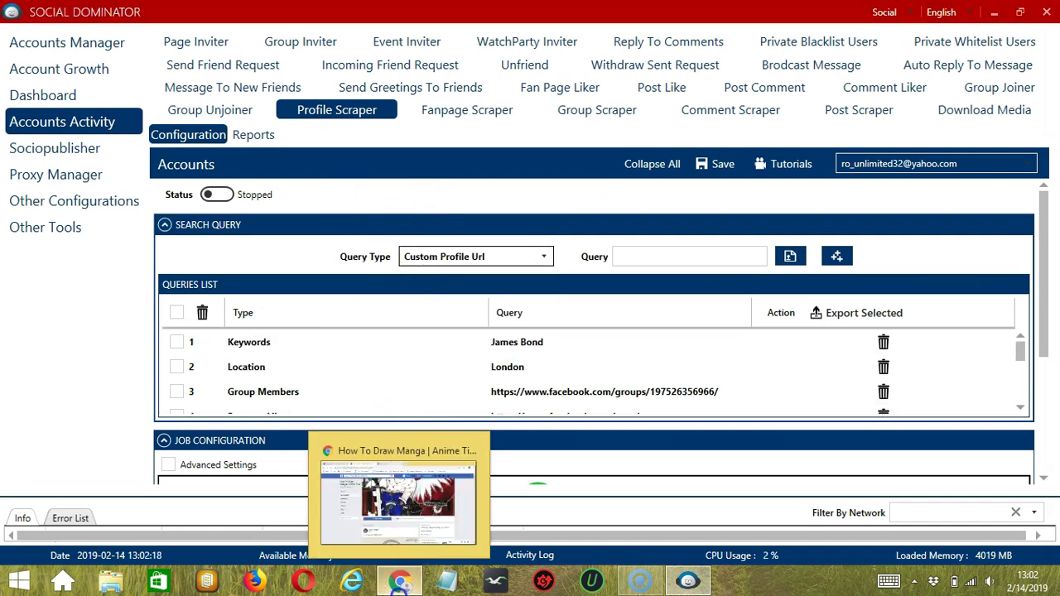
{"action": "left_click", "coordinate": [389, 464]}
{"action": "left_click", "coordinate": [91, 13]}
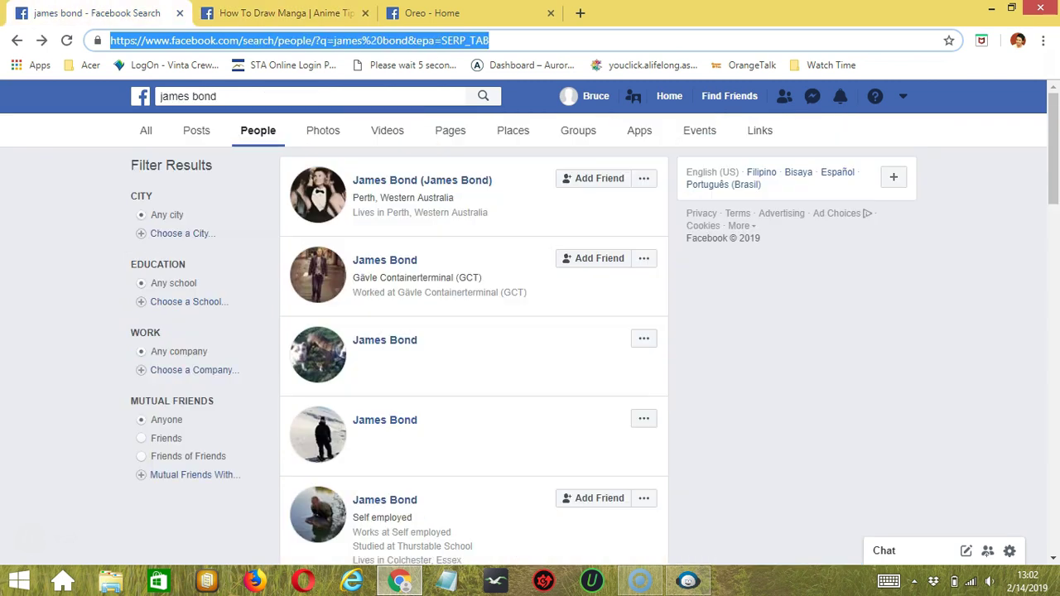
{"action": "left_click", "coordinate": [43, 40]}
{"action": "left_click", "coordinate": [189, 40]}
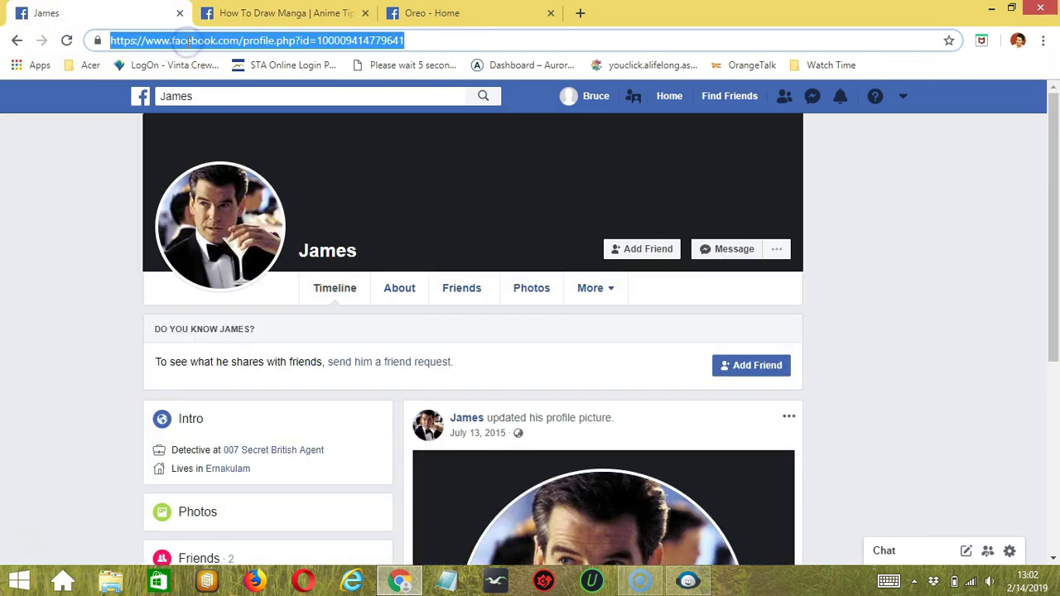
{"action": "key", "text": "ctrl+c"}
{"action": "key", "text": "alt+Tab"}
{"action": "left_click", "coordinate": [680, 256]}
{"action": "key", "text": "ctrl+v"}
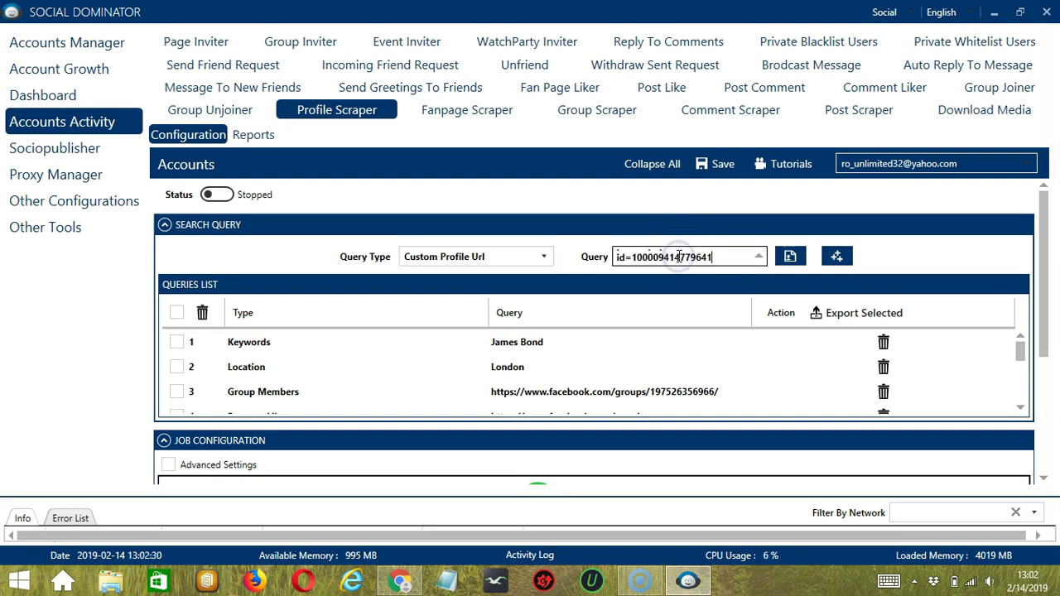
{"action": "left_click", "coordinate": [837, 258]}
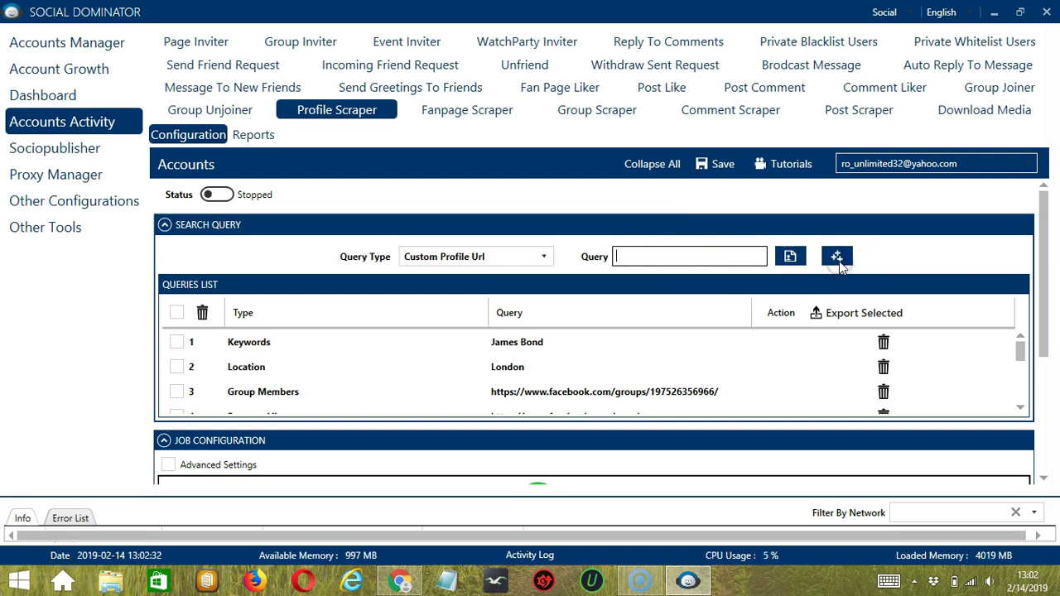
Step: Add 'Friends' as a Suggested Friends query
{"action": "left_click", "coordinate": [543, 256]}
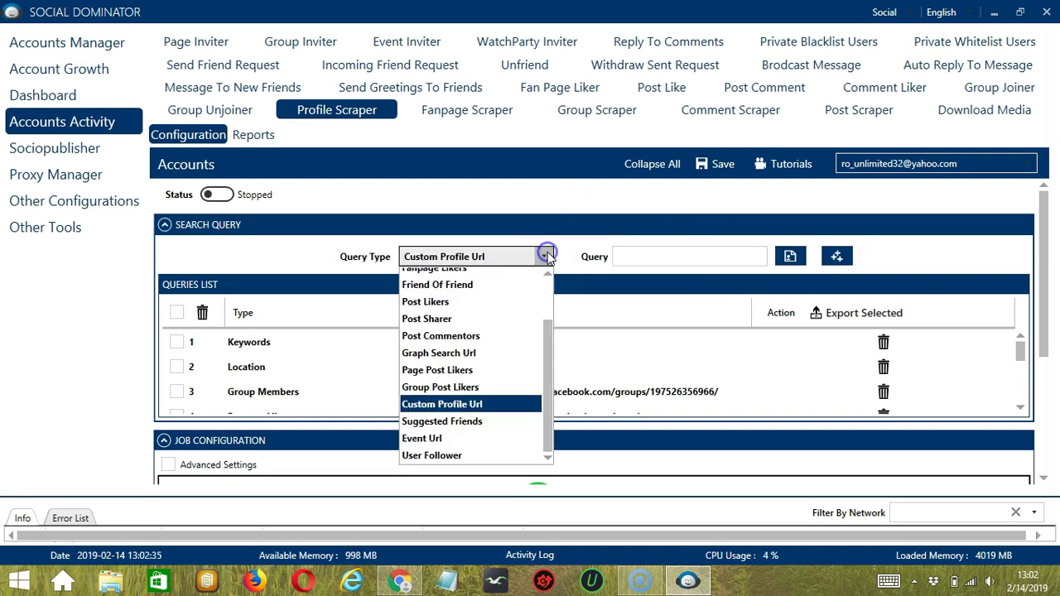
{"action": "left_click", "coordinate": [472, 423]}
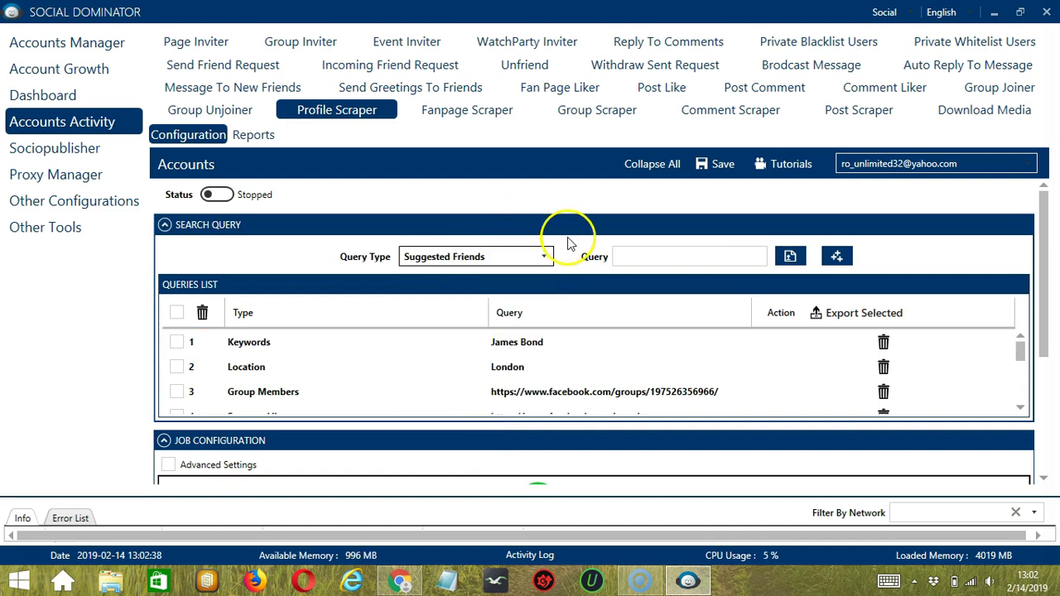
{"action": "left_click", "coordinate": [681, 260]}
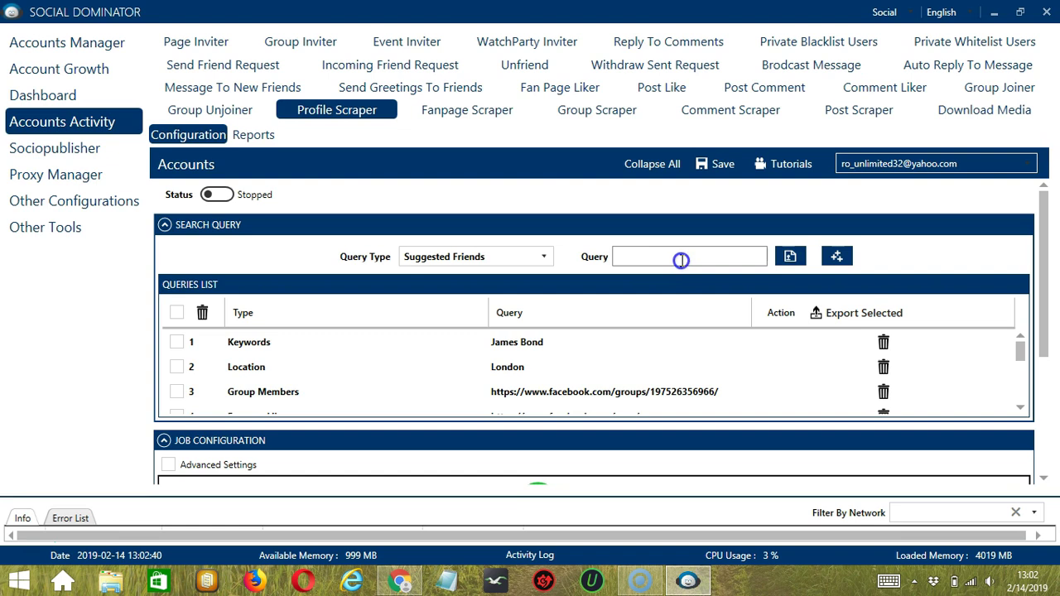
{"action": "type", "text": "Friends"}
{"action": "left_click", "coordinate": [837, 256]}
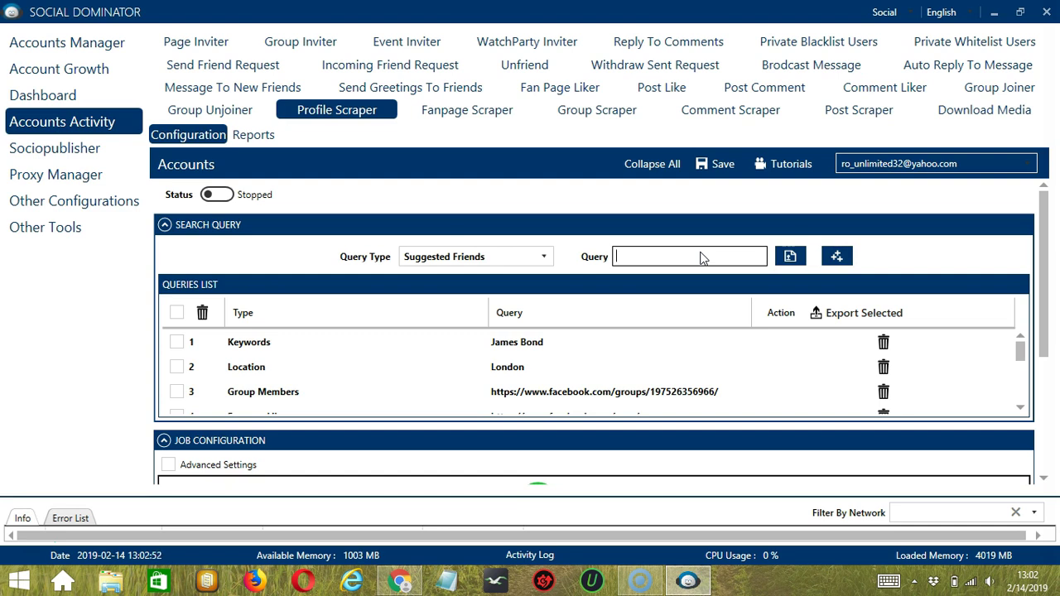
{"action": "left_click", "coordinate": [543, 256]}
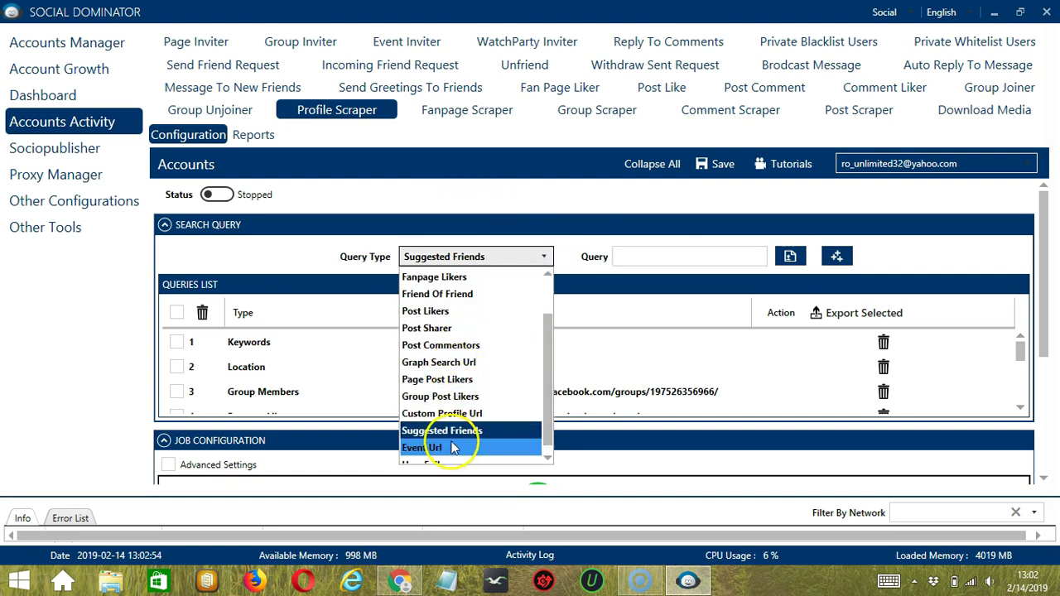
Step: Add the paintball event page URL from Chrome as an Event Url query
{"action": "left_click", "coordinate": [452, 447]}
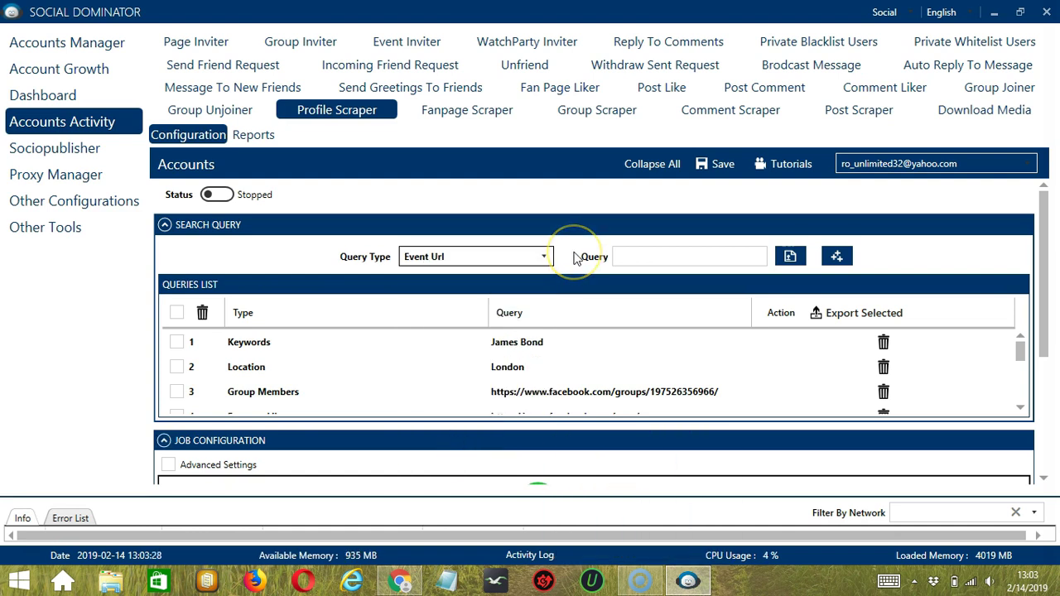
{"action": "left_click", "coordinate": [401, 581]}
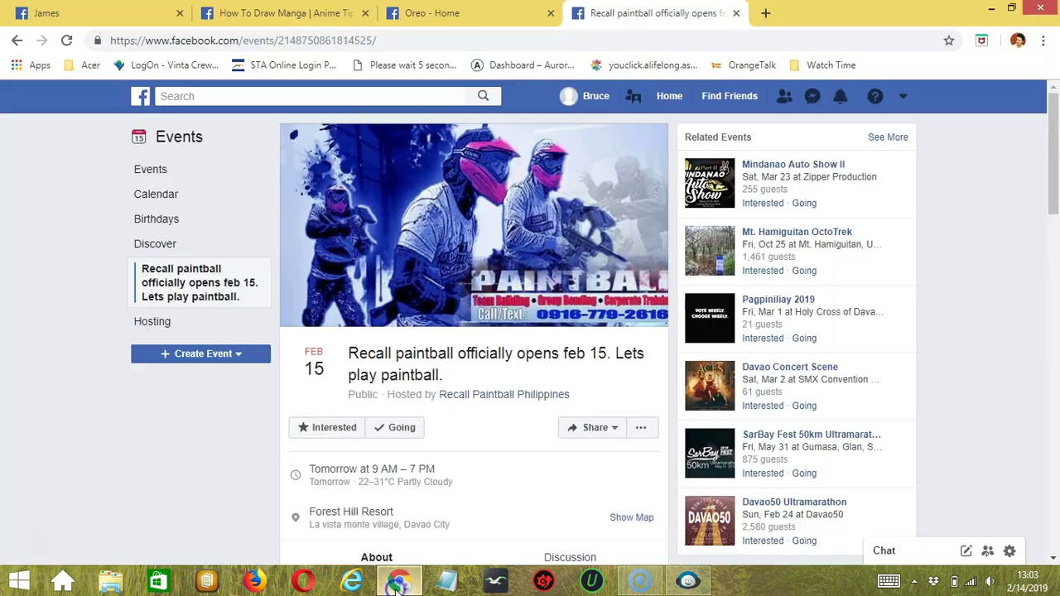
{"action": "left_click", "coordinate": [344, 47]}
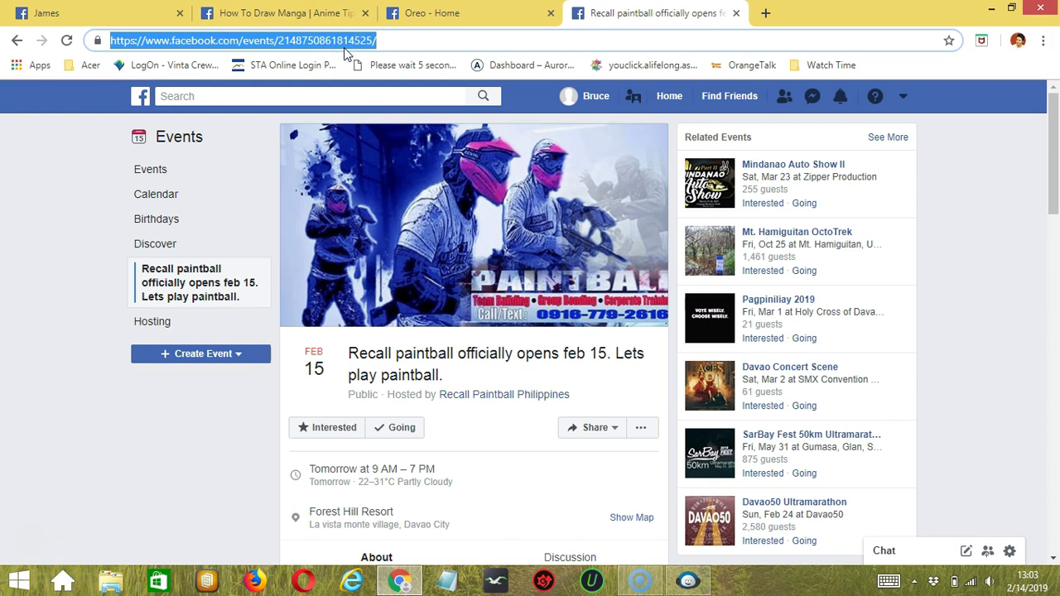
{"action": "key", "text": "alt+Tab"}
{"action": "left_click", "coordinate": [647, 254]}
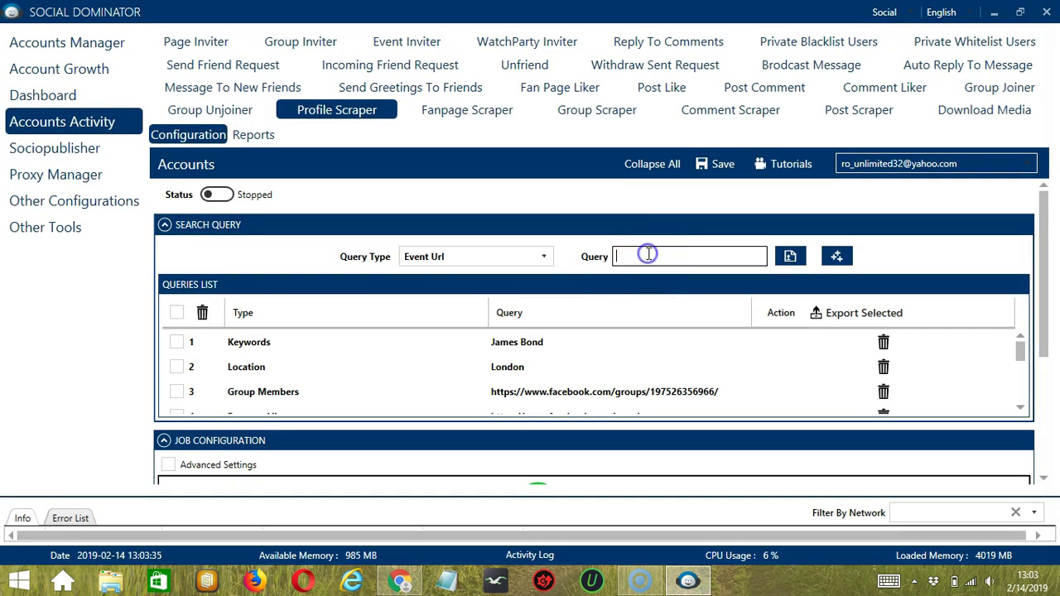
{"action": "key", "text": "ctrl+v"}
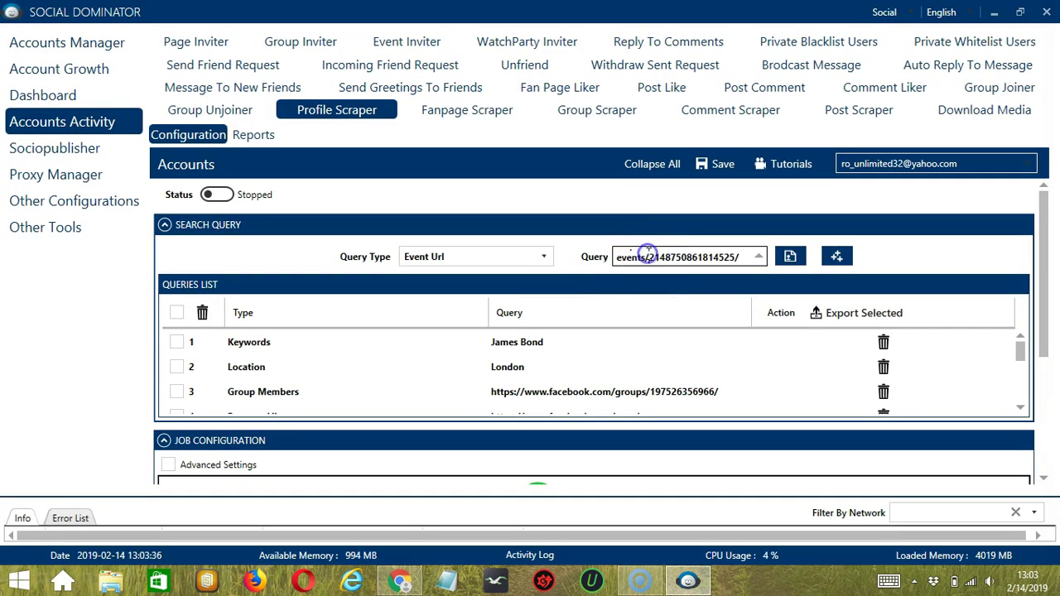
{"action": "left_click", "coordinate": [837, 257]}
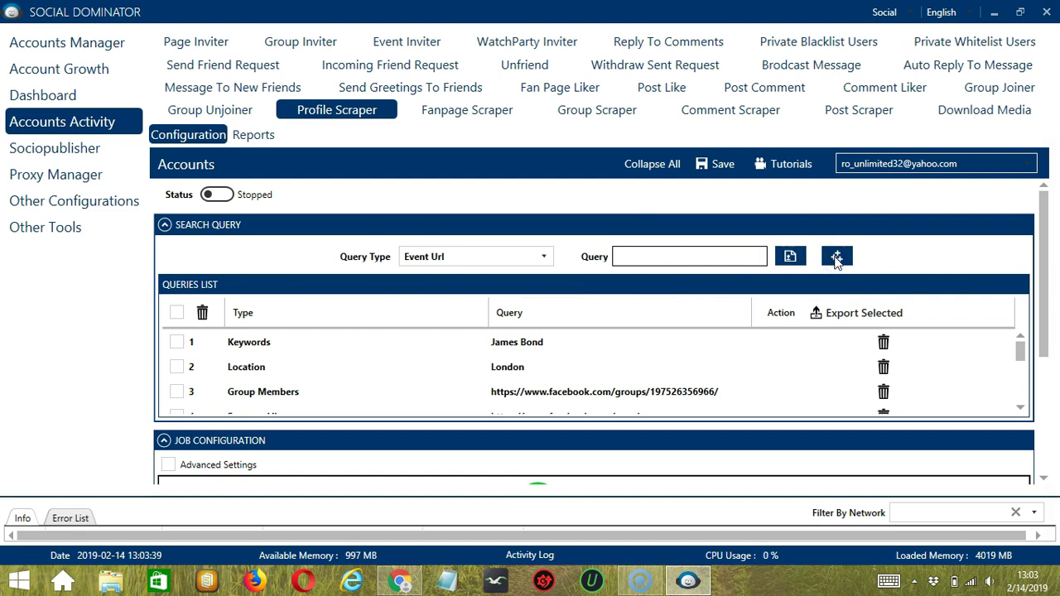
Step: Switch the query type to User Follower and delete the James Bond keyword query
{"action": "left_click", "coordinate": [542, 256]}
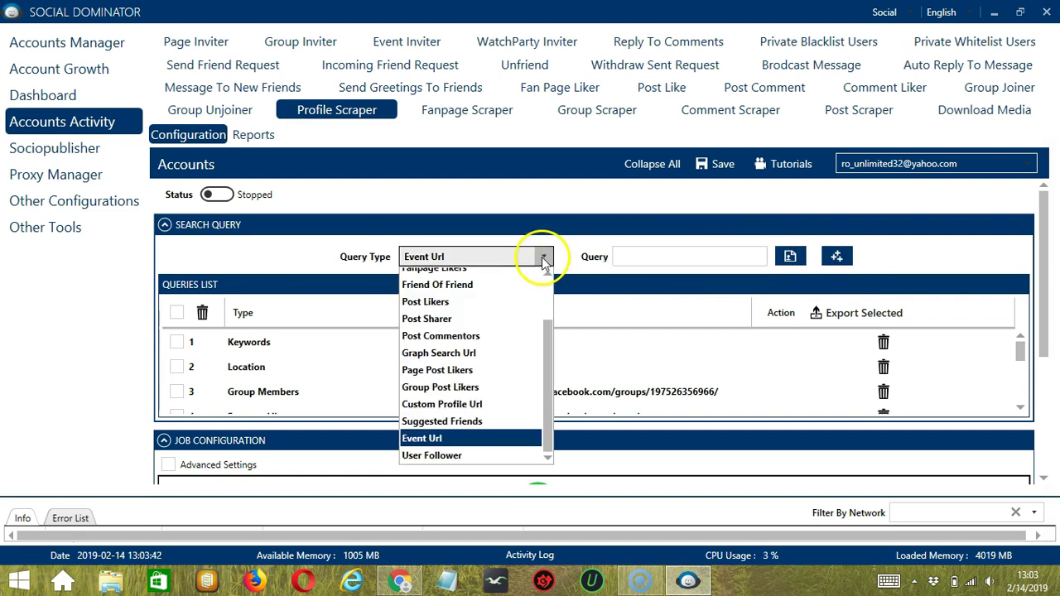
{"action": "left_click", "coordinate": [426, 455]}
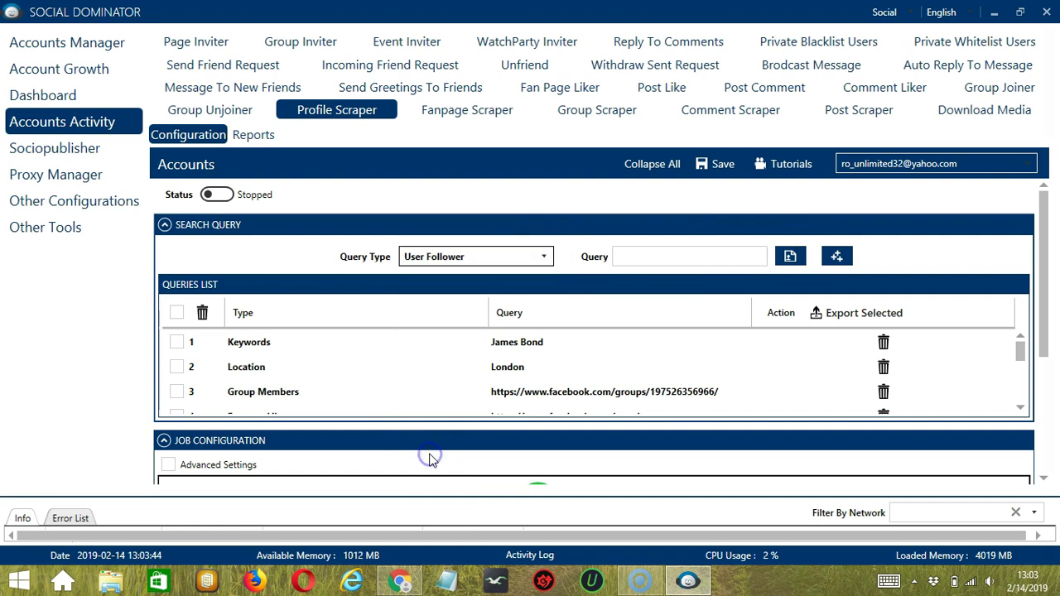
{"action": "left_click", "coordinate": [682, 253]}
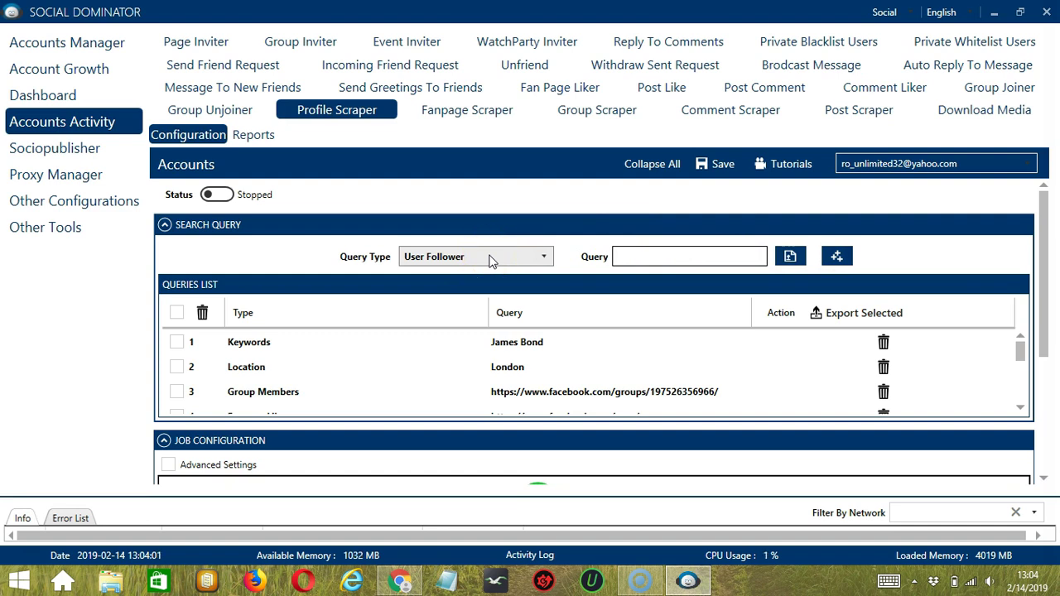
{"action": "left_click", "coordinate": [876, 256]}
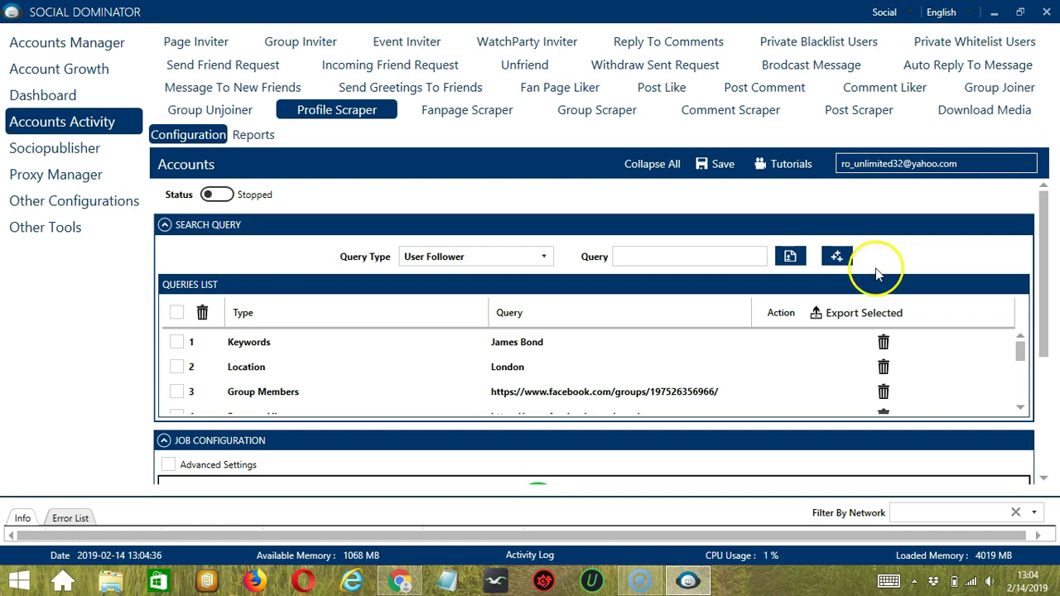
{"action": "left_click", "coordinate": [883, 342]}
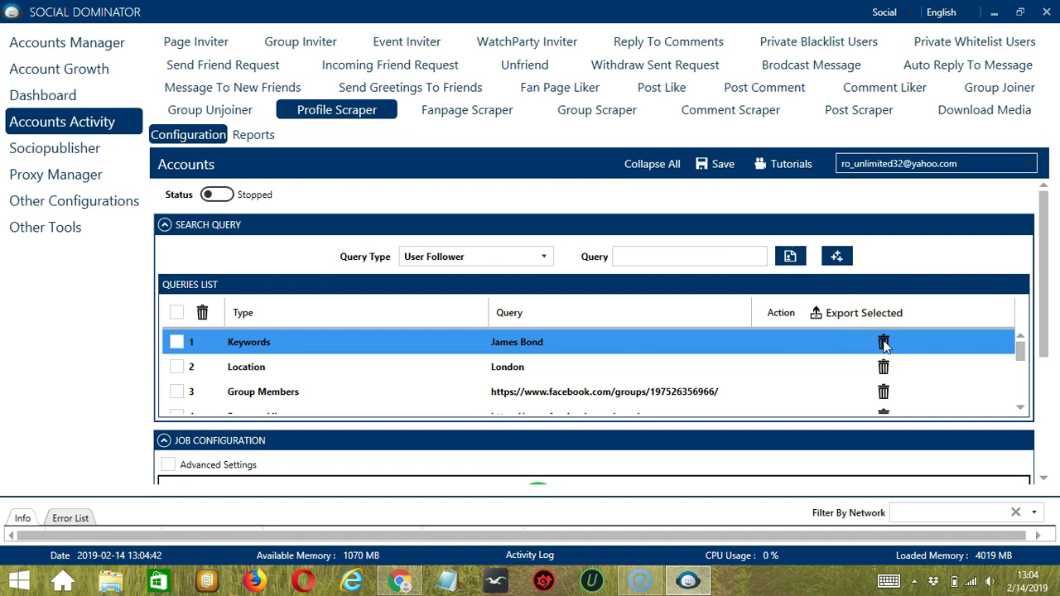
{"action": "left_click", "coordinate": [883, 342]}
Step: Set the Job Configuration activity speed to Superfast, giving 83 average daily activities
{"action": "scroll", "coordinate": [833, 279], "scroll_direction": "down", "scroll_amount": 5}
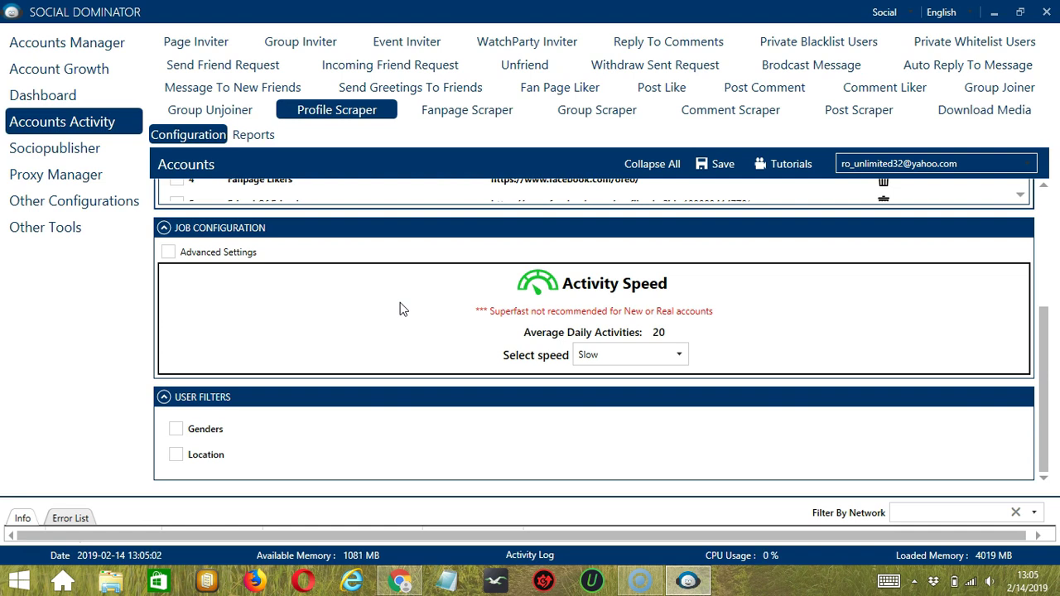
{"action": "left_click", "coordinate": [678, 353]}
{"action": "left_click", "coordinate": [634, 393]}
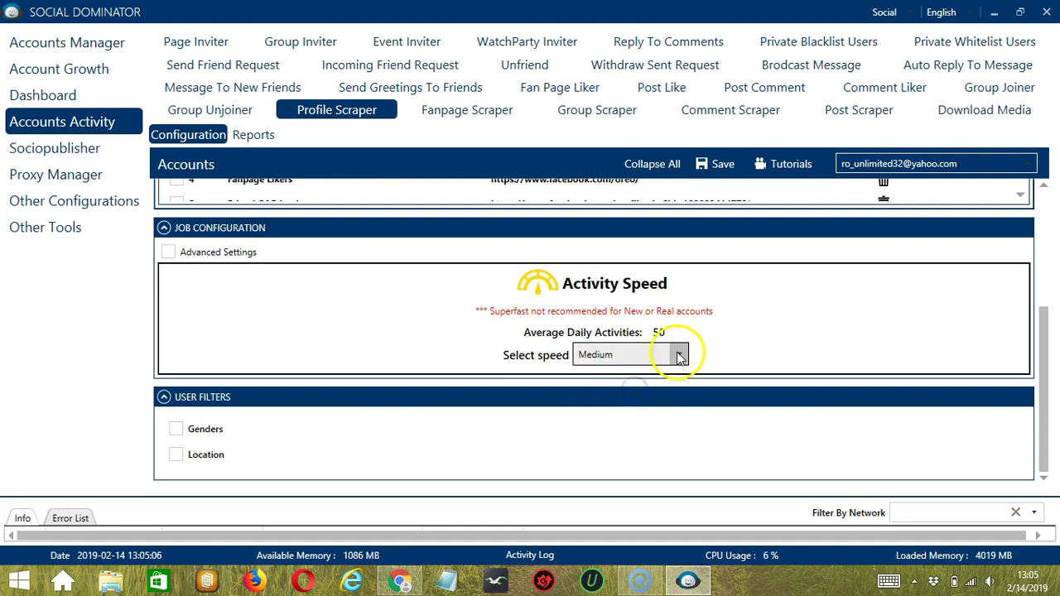
{"action": "left_click", "coordinate": [678, 354]}
{"action": "left_click", "coordinate": [605, 409]}
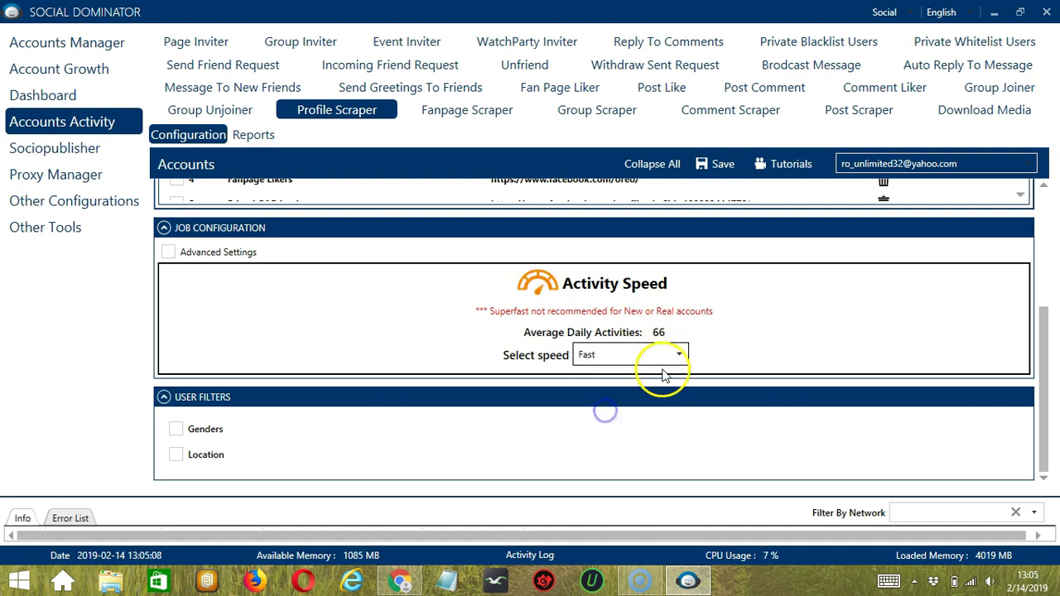
{"action": "left_click", "coordinate": [681, 354]}
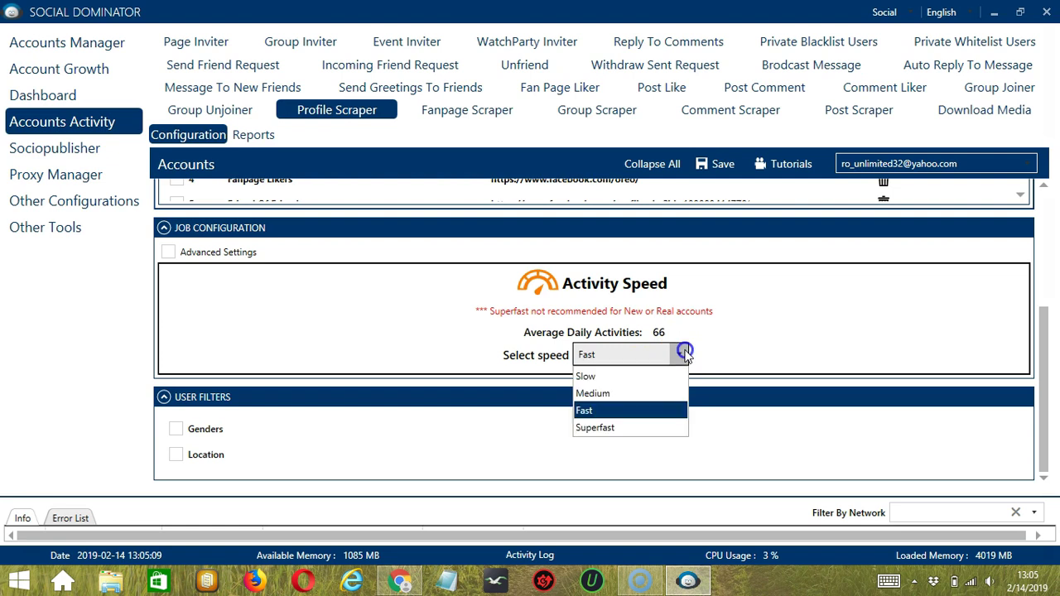
{"action": "left_click", "coordinate": [631, 425]}
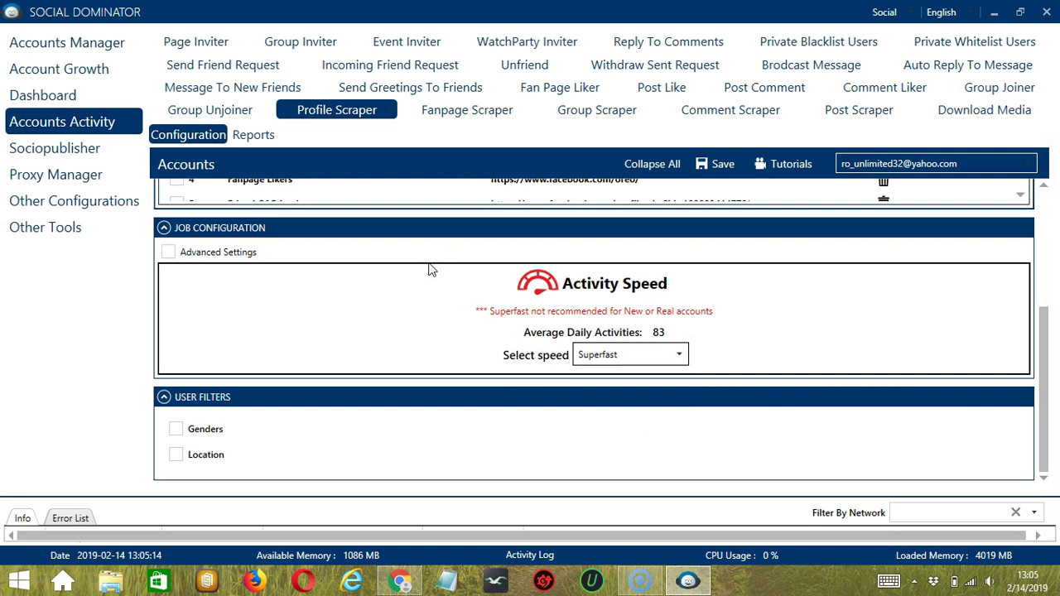
{"action": "left_click", "coordinate": [336, 304]}
{"action": "left_click", "coordinate": [170, 255]}
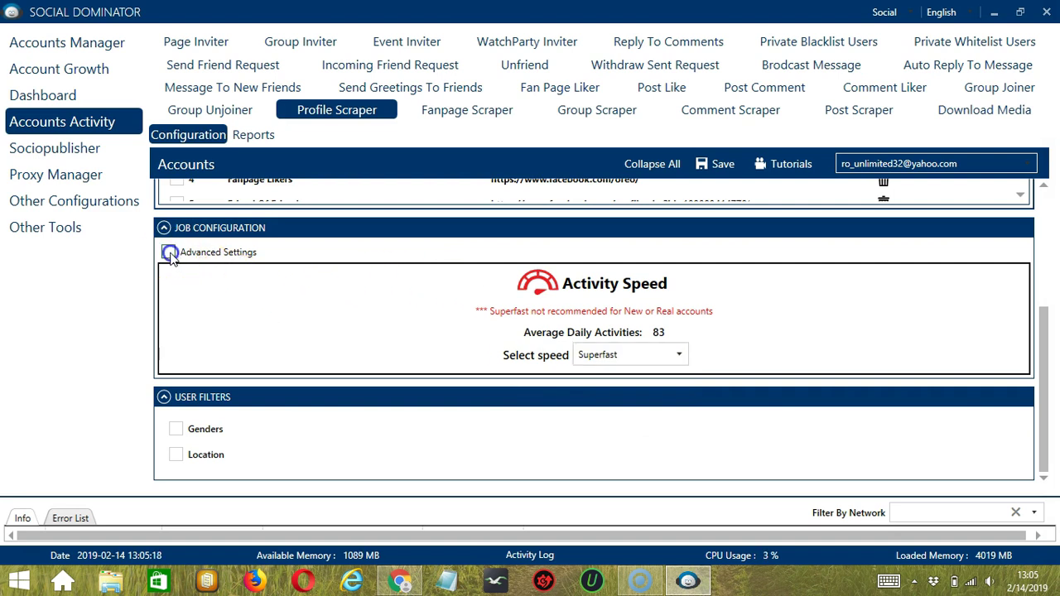
Step: Enable Advanced Settings and 'Increase Each Day With' for the 67–100 daily profiles
{"action": "left_click", "coordinate": [203, 258]}
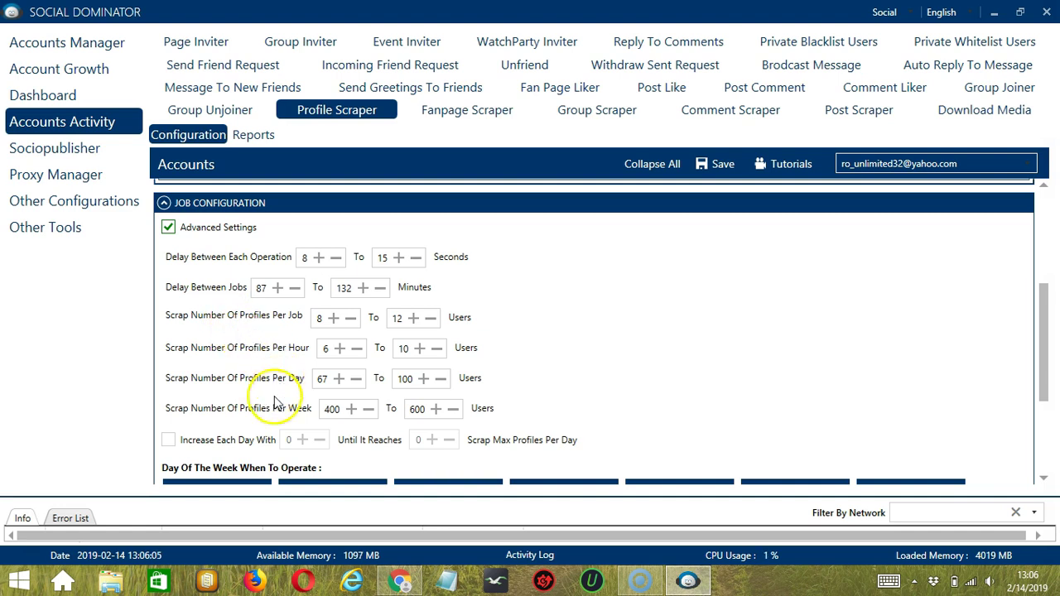
{"action": "left_click", "coordinate": [168, 443]}
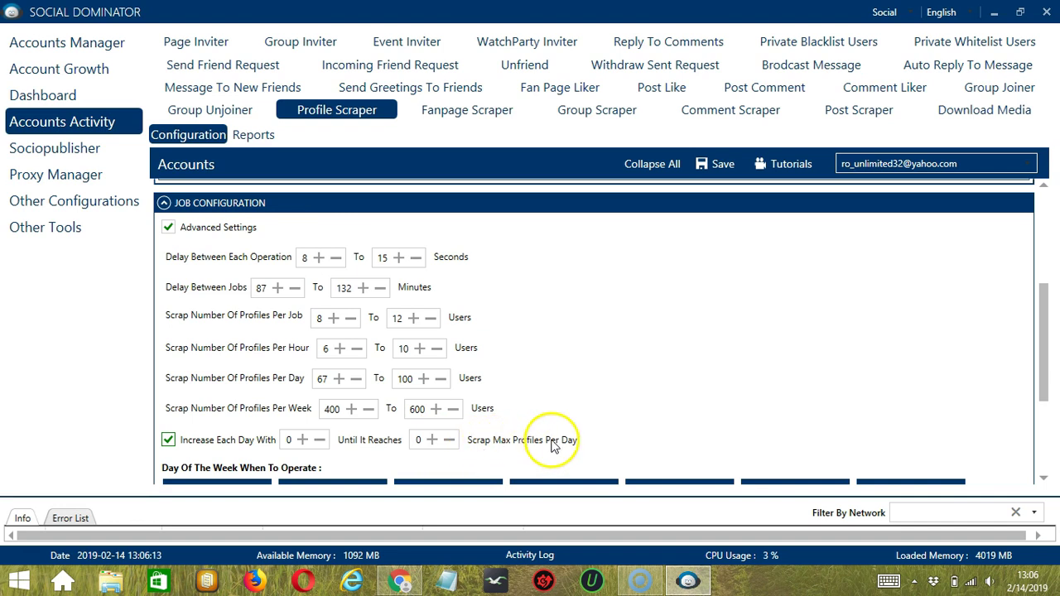
{"action": "scroll", "coordinate": [433, 274], "scroll_direction": "down", "scroll_amount": 3}
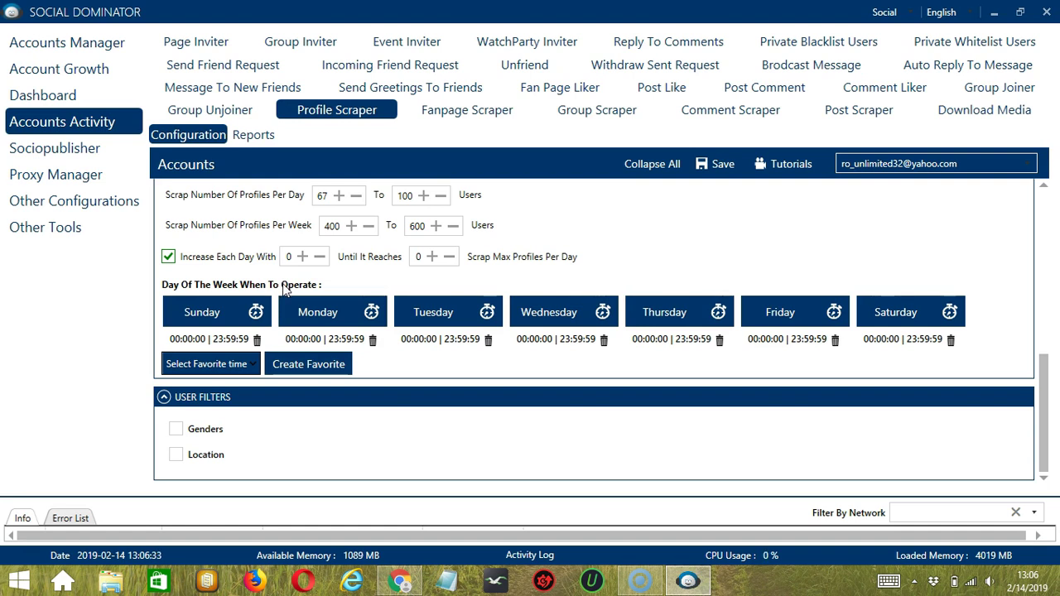
Step: Replace Monday's all-day interval with a 00:00:00–01:59:59 interval
{"action": "left_click", "coordinate": [378, 348]}
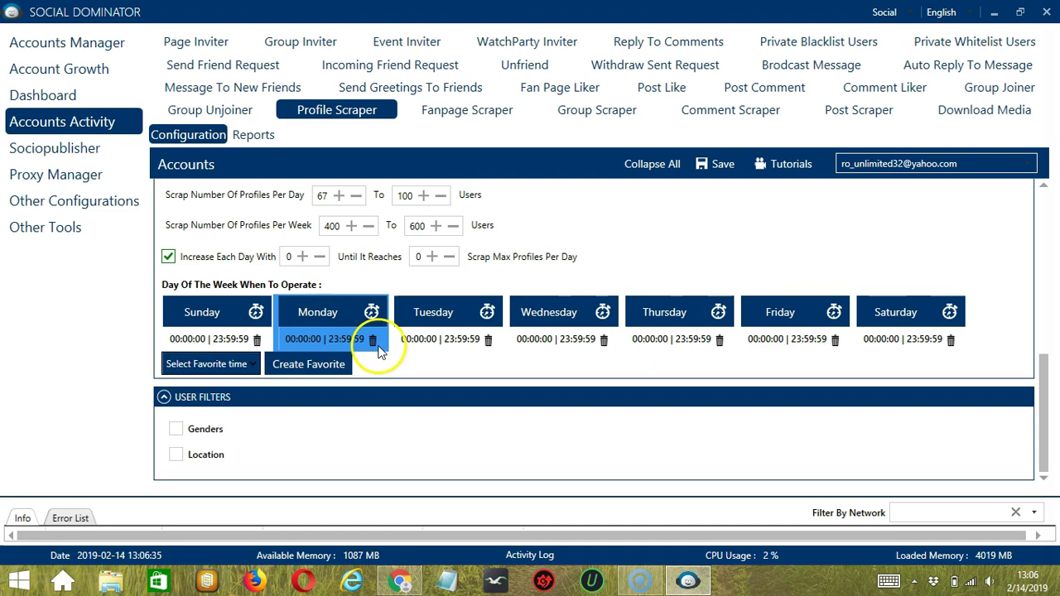
{"action": "left_click", "coordinate": [371, 344]}
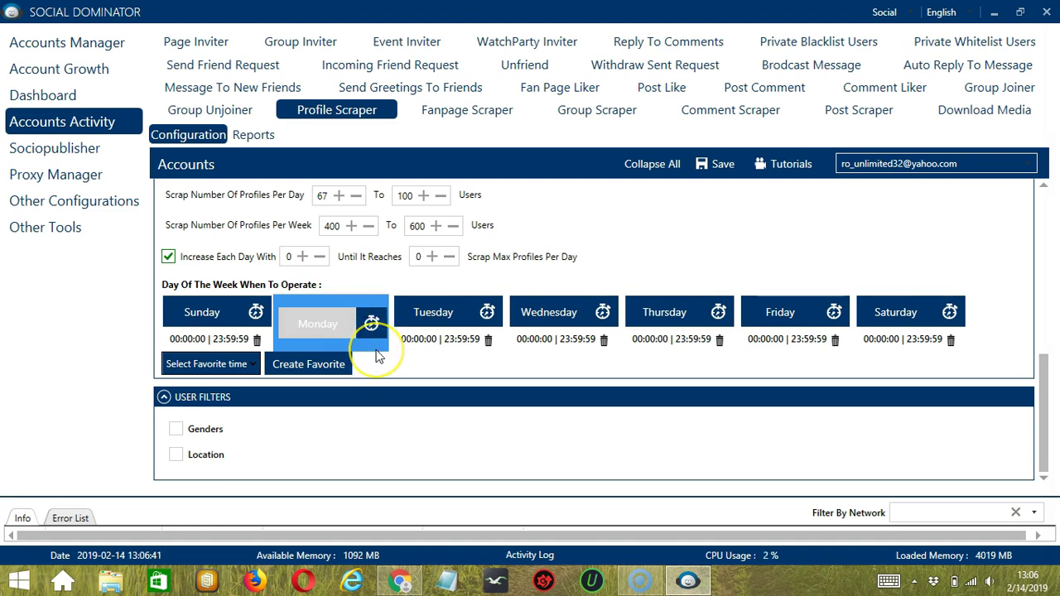
{"action": "left_click", "coordinate": [328, 323]}
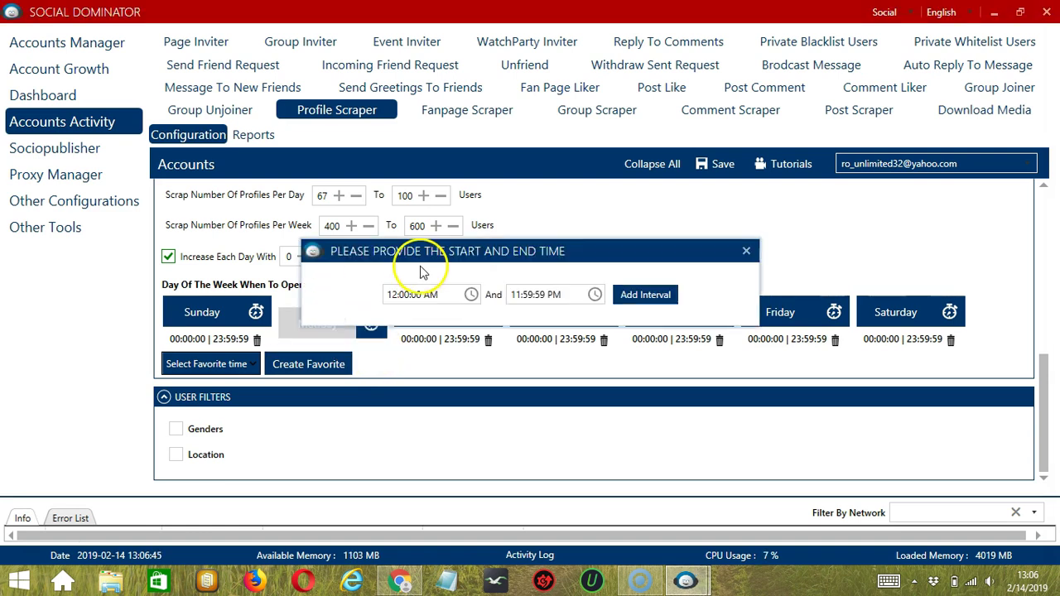
{"action": "left_click", "coordinate": [514, 295]}
{"action": "key", "text": "Delete"}
{"action": "left_click", "coordinate": [546, 294]}
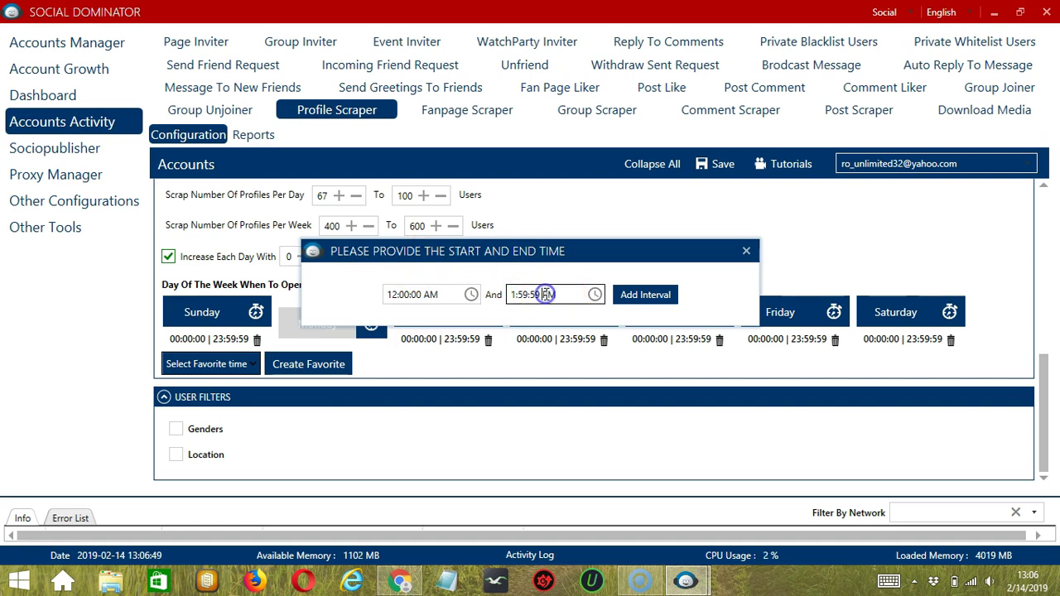
{"action": "key", "text": "BackSpace"}
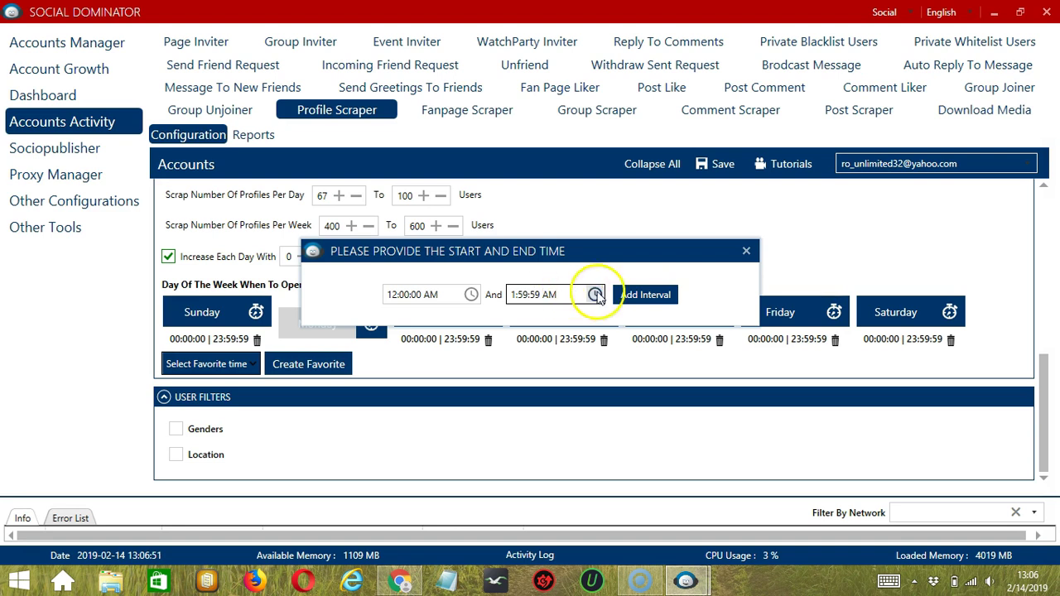
{"action": "left_click", "coordinate": [642, 297]}
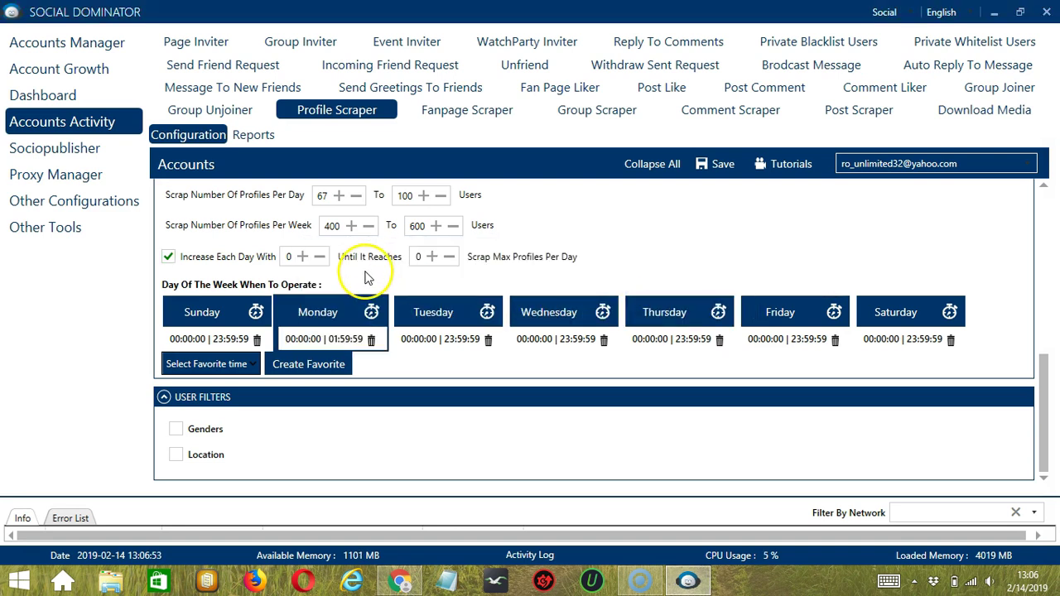
Step: Add a second Monday interval from 02:00:00 to 23:59:59
{"action": "left_click", "coordinate": [332, 312]}
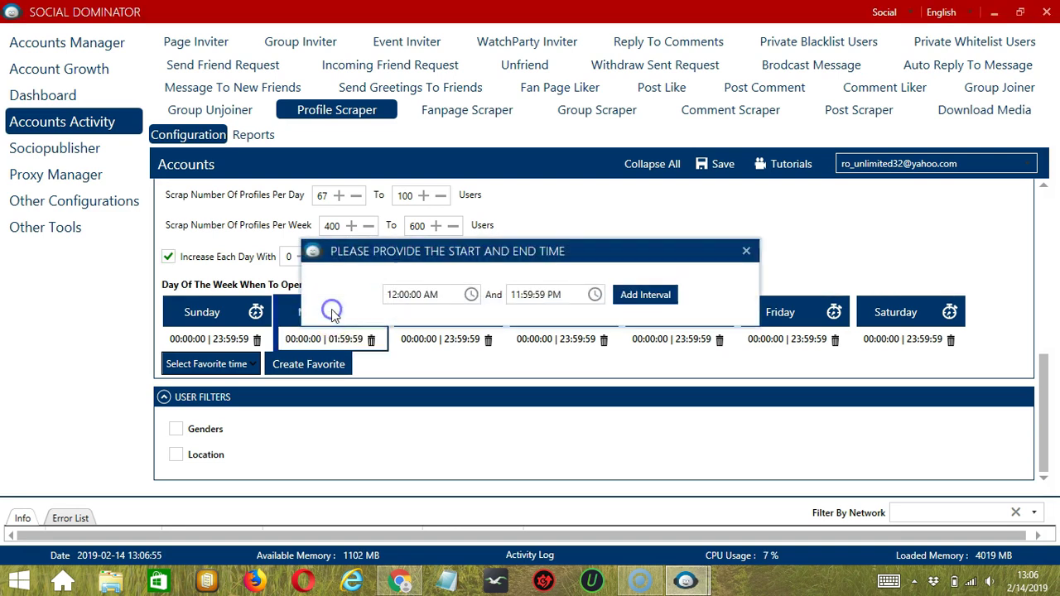
{"action": "left_click", "coordinate": [395, 296]}
{"action": "left_click", "coordinate": [392, 297]}
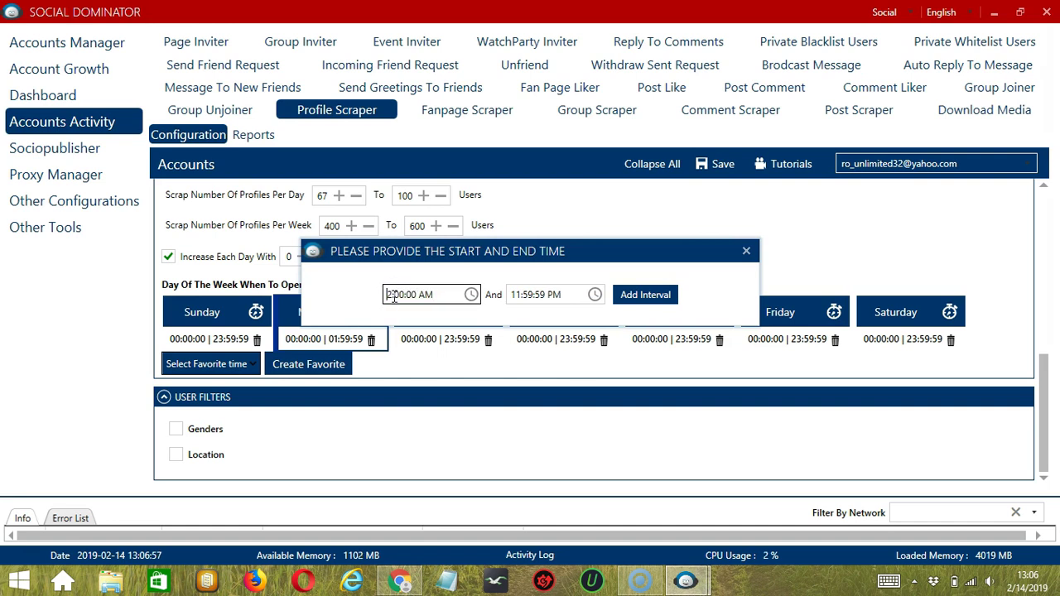
{"action": "left_click", "coordinate": [645, 294]}
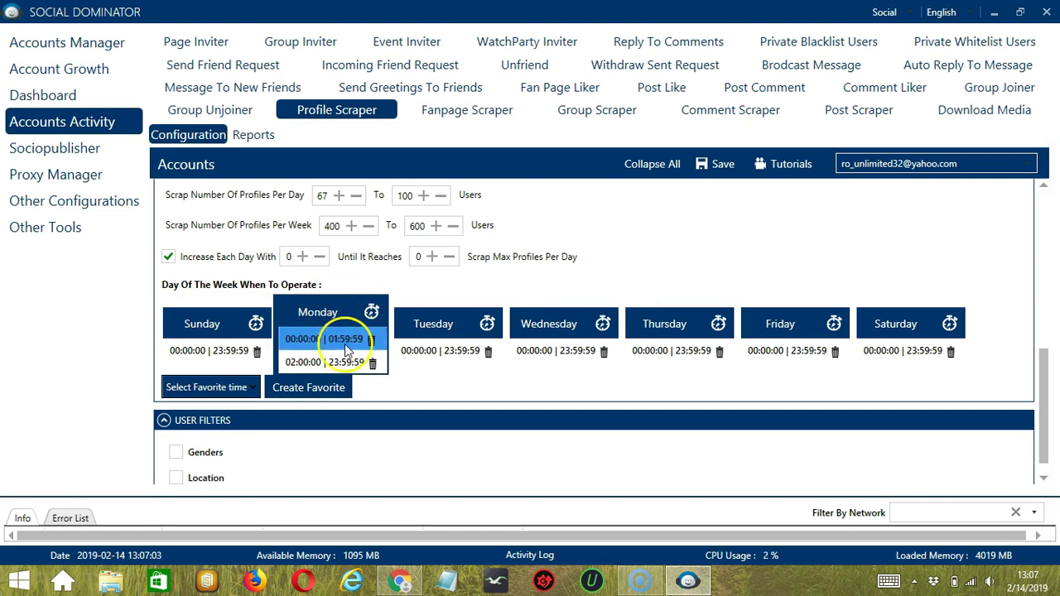
Step: Save the weekly schedule as a favourite named 'Facebook Profile Scraper'
{"action": "left_click", "coordinate": [343, 389]}
{"action": "type", "text": "Fa"}
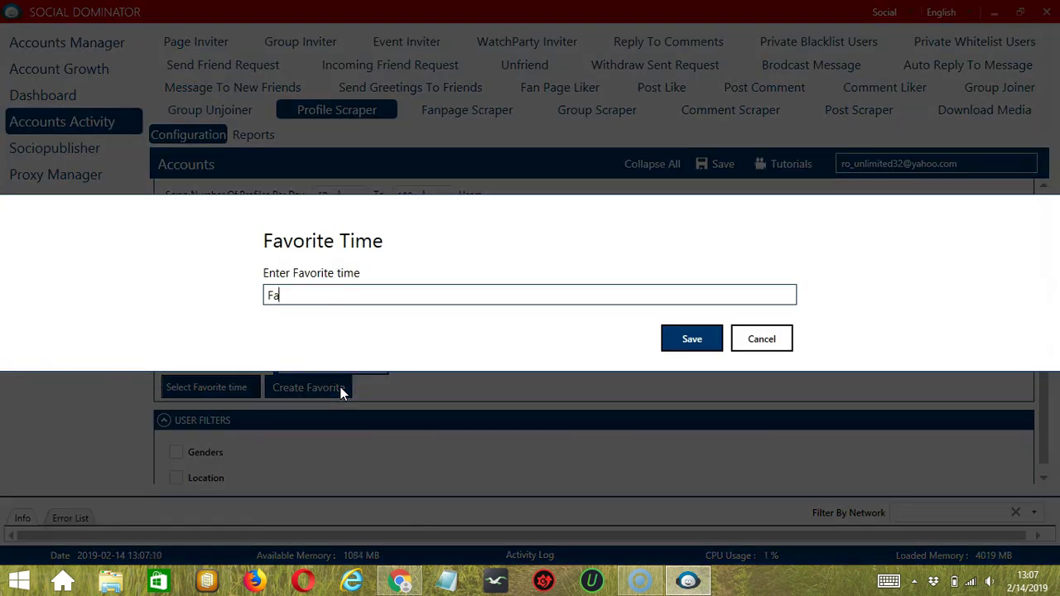
{"action": "type", "text": "cebook Profile Scraper"}
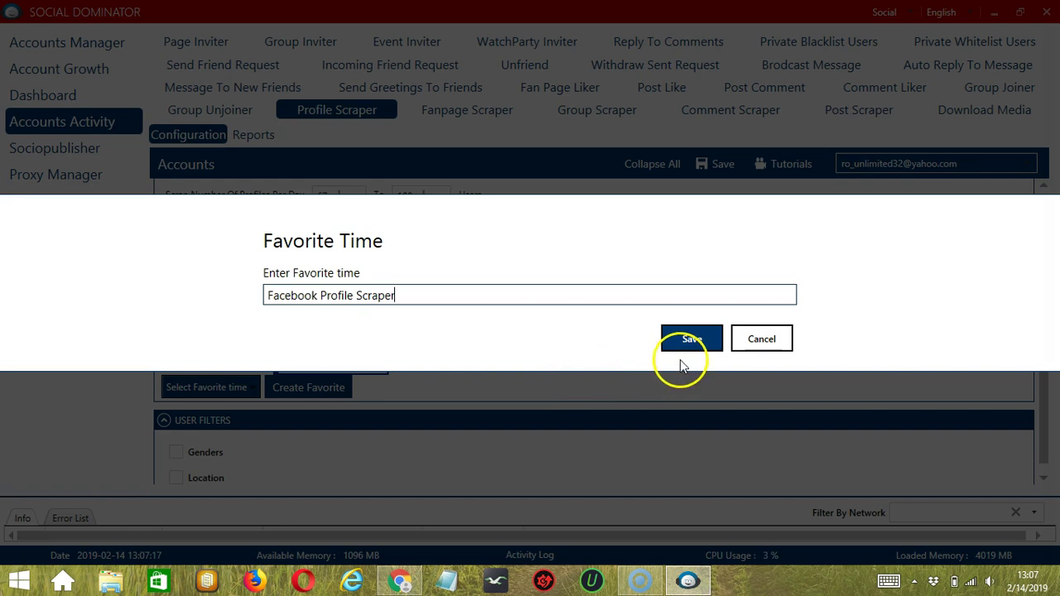
{"action": "left_click", "coordinate": [692, 338]}
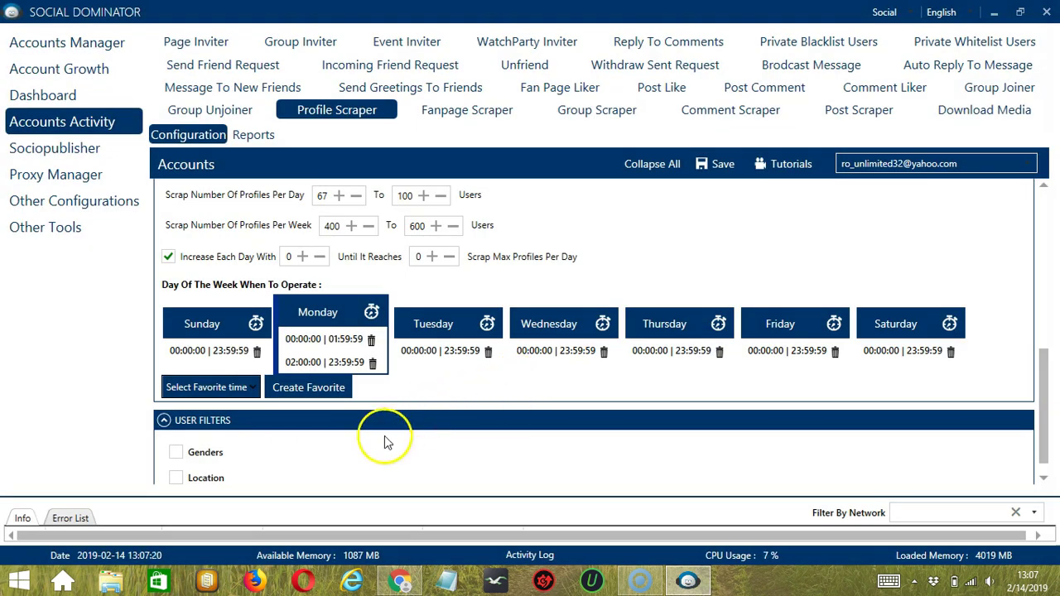
Step: Apply the 'Facebook Profile Scraper' favourite schedule
{"action": "left_click", "coordinate": [242, 388]}
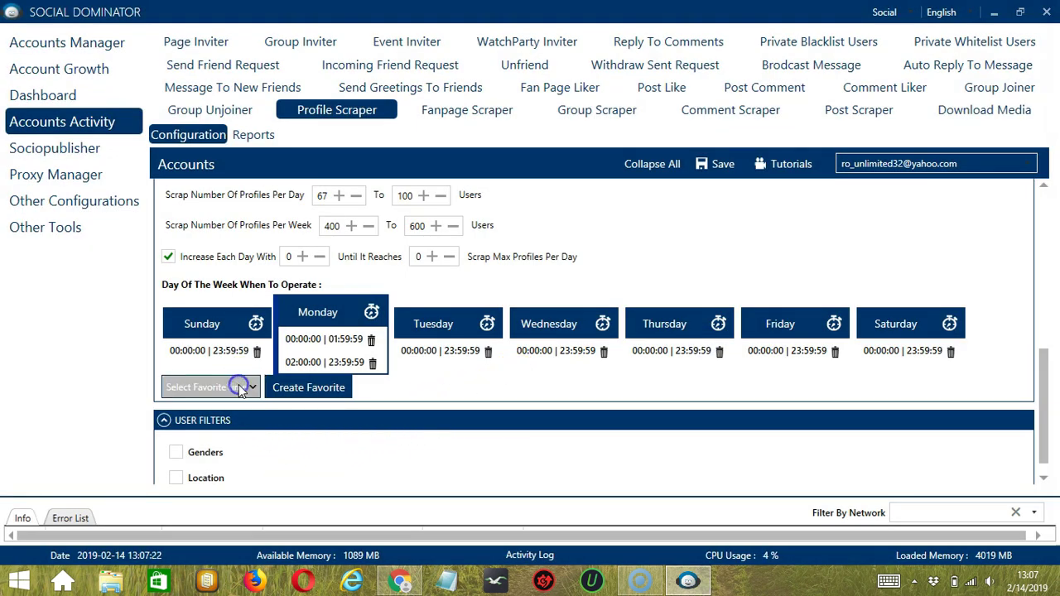
{"action": "scroll", "coordinate": [149, 208], "scroll_direction": "down", "scroll_amount": 15}
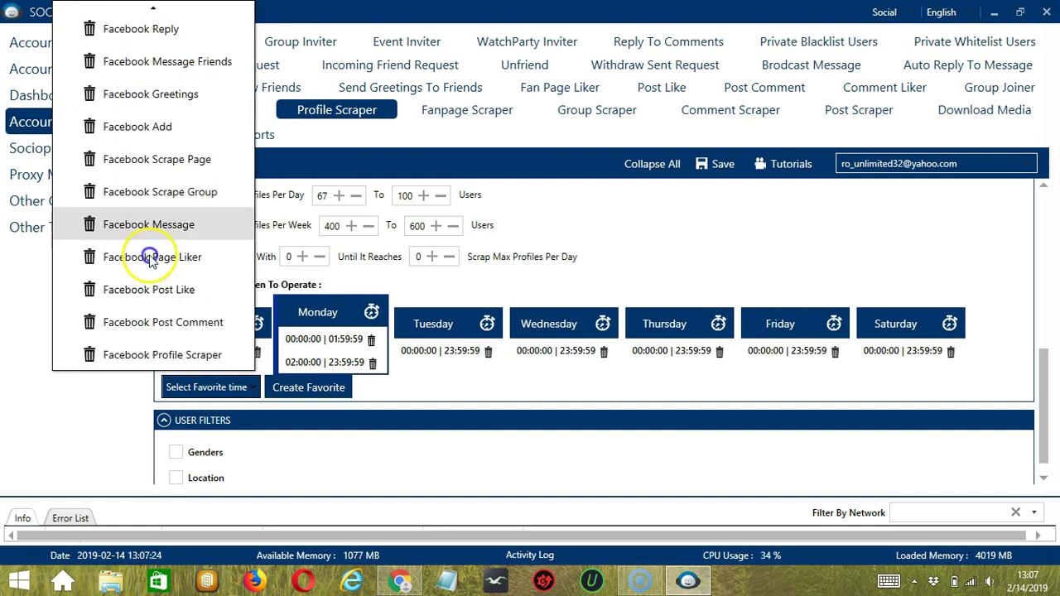
{"action": "left_click", "coordinate": [189, 353]}
{"action": "scroll", "coordinate": [249, 414], "scroll_direction": "down", "scroll_amount": 1}
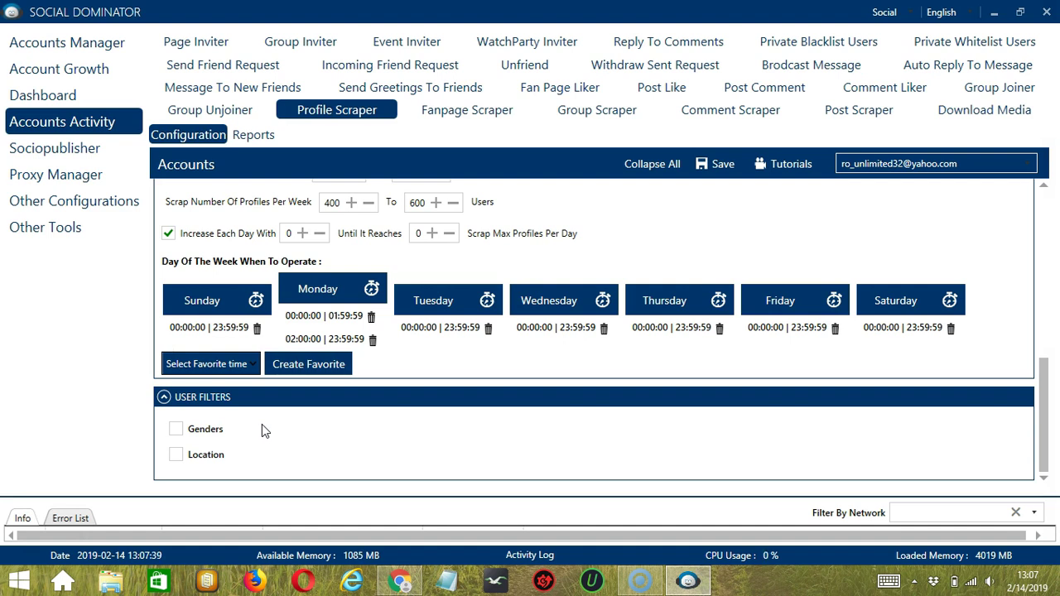
Step: Turn on the gender filter with both male and female profiles included
{"action": "left_click", "coordinate": [174, 430]}
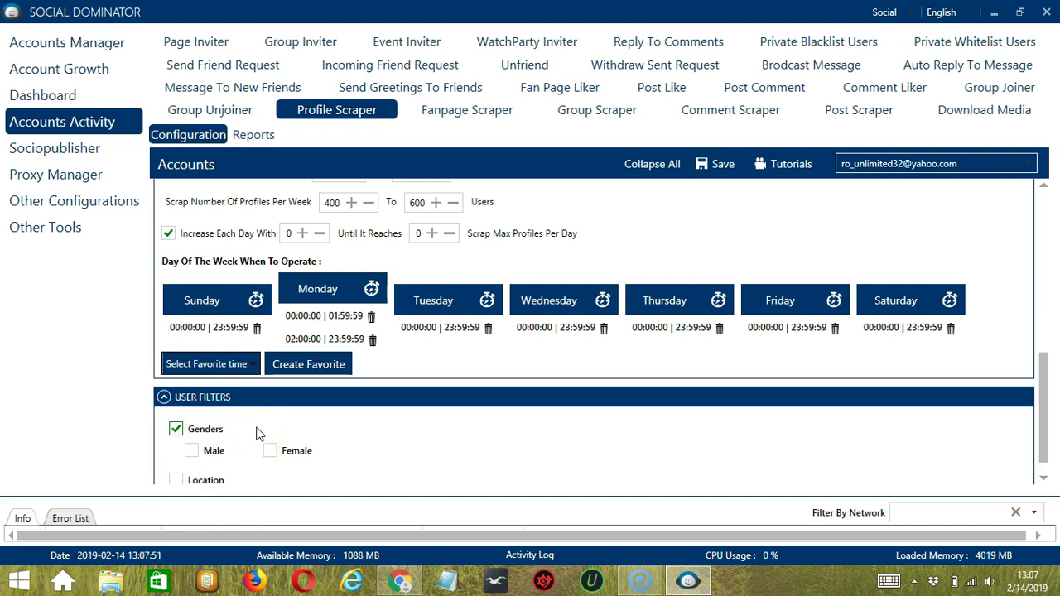
{"action": "left_click", "coordinate": [191, 451]}
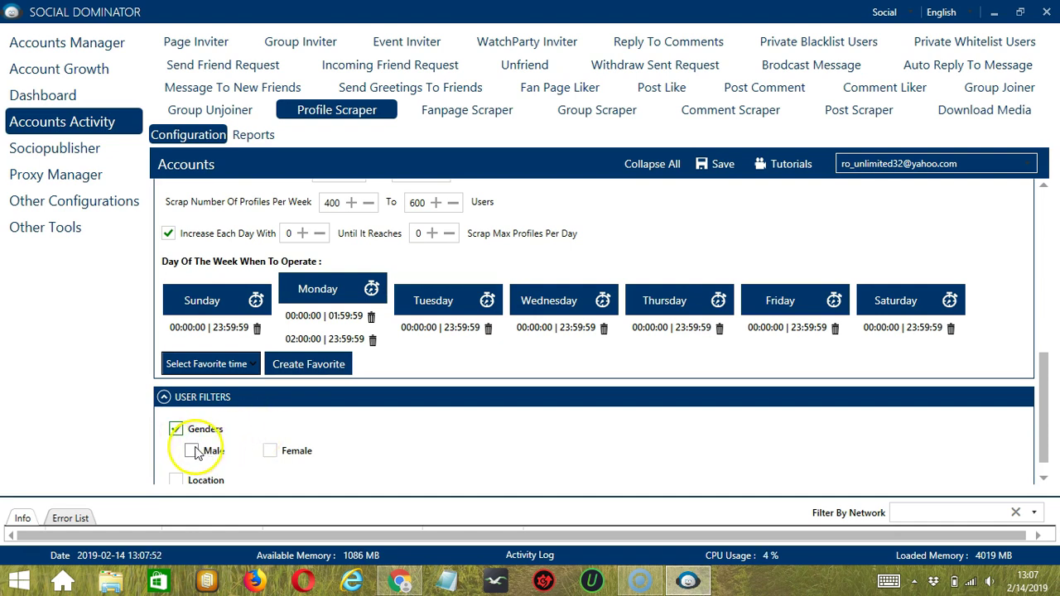
{"action": "left_click", "coordinate": [270, 451]}
{"action": "scroll", "coordinate": [249, 456], "scroll_direction": "down", "scroll_amount": 1}
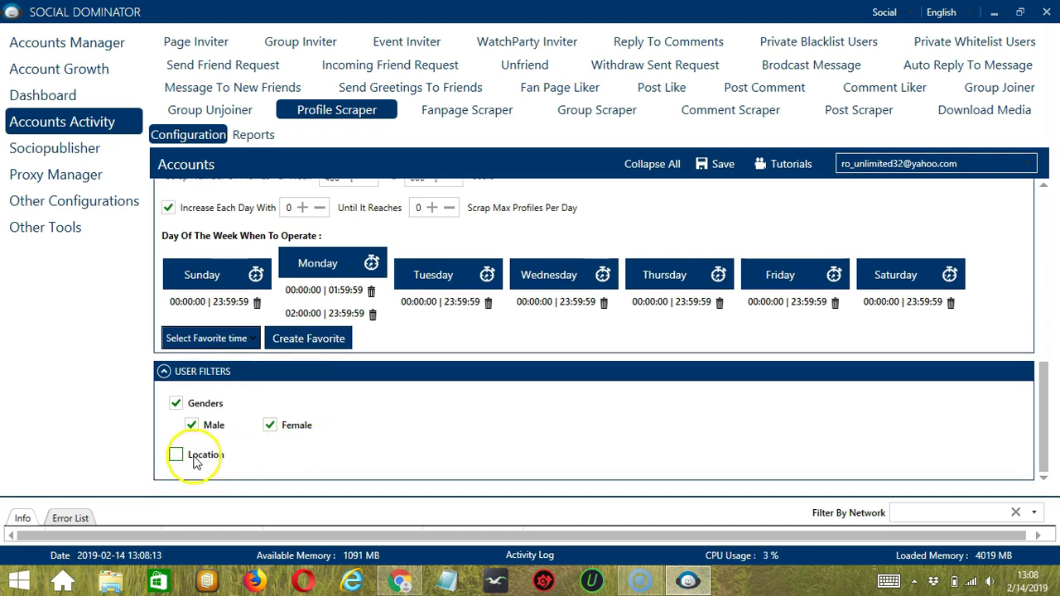
Step: Clear London from the location filter and switch the location filter off
{"action": "left_click", "coordinate": [177, 455]}
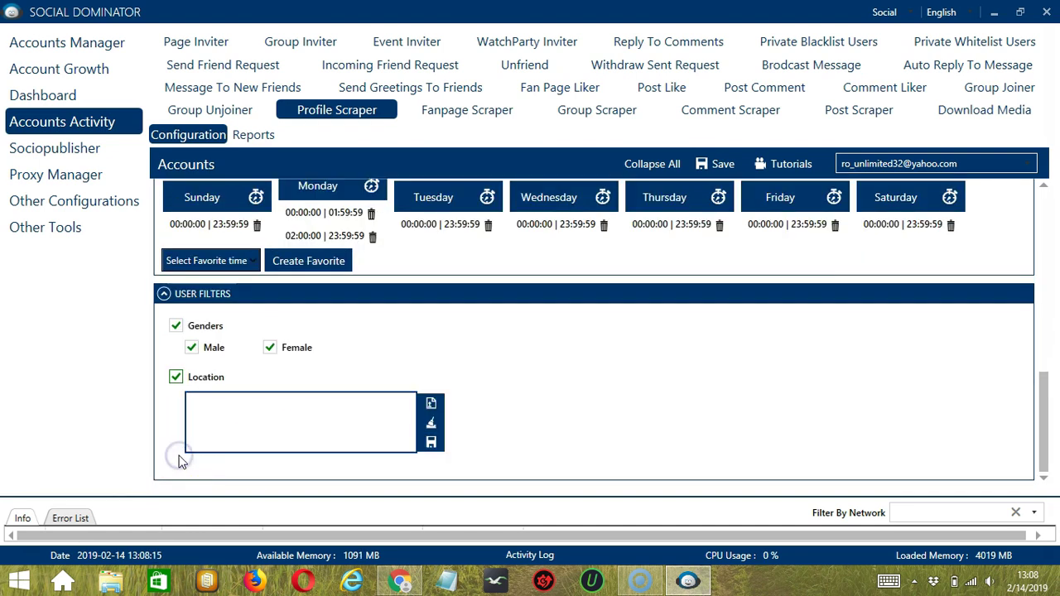
{"action": "left_click", "coordinate": [266, 412]}
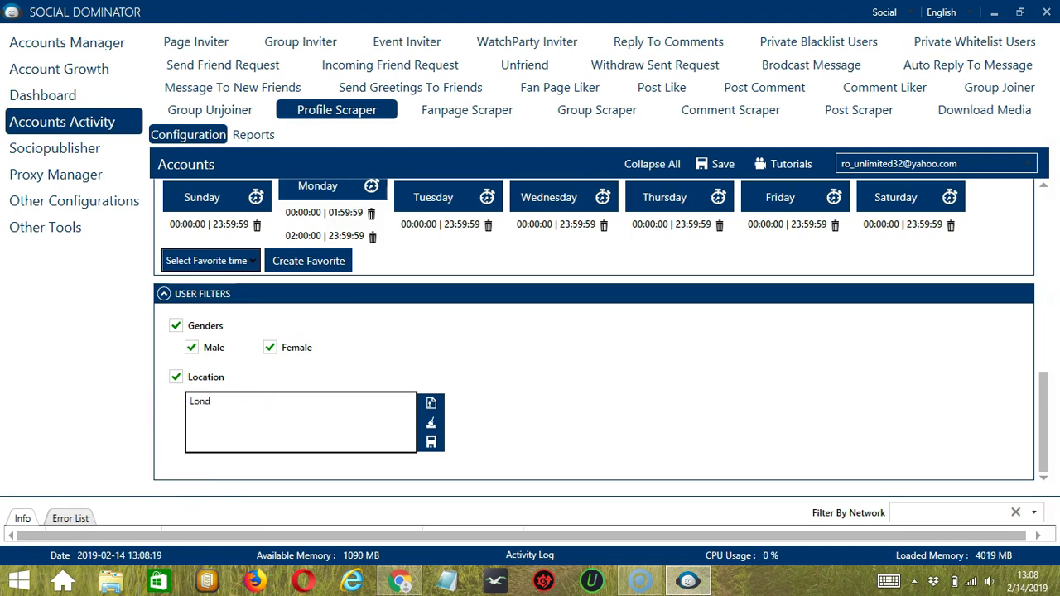
{"action": "left_click", "coordinate": [432, 425]}
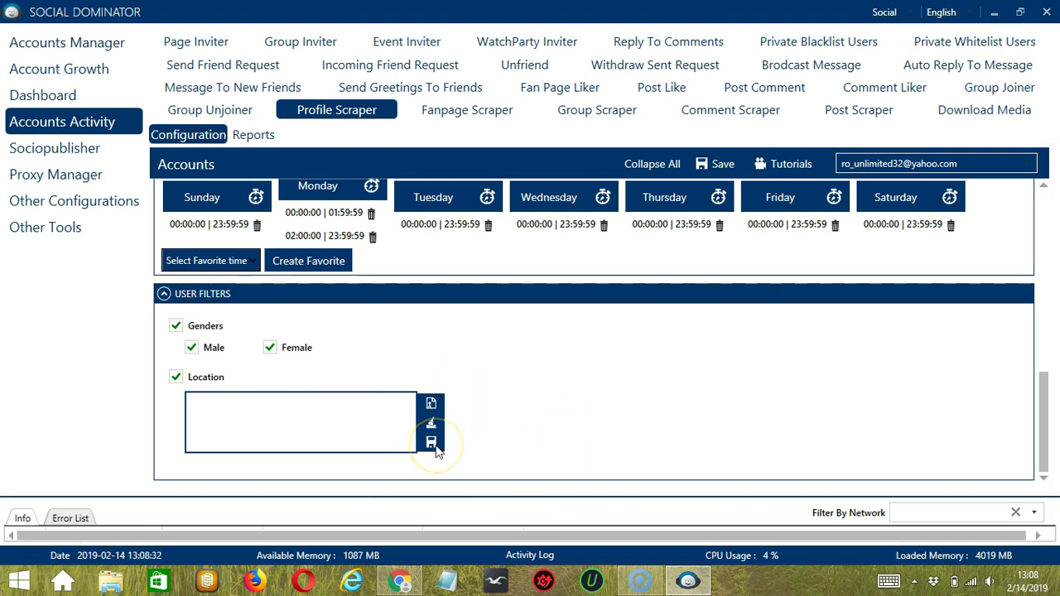
{"action": "left_click", "coordinate": [175, 377]}
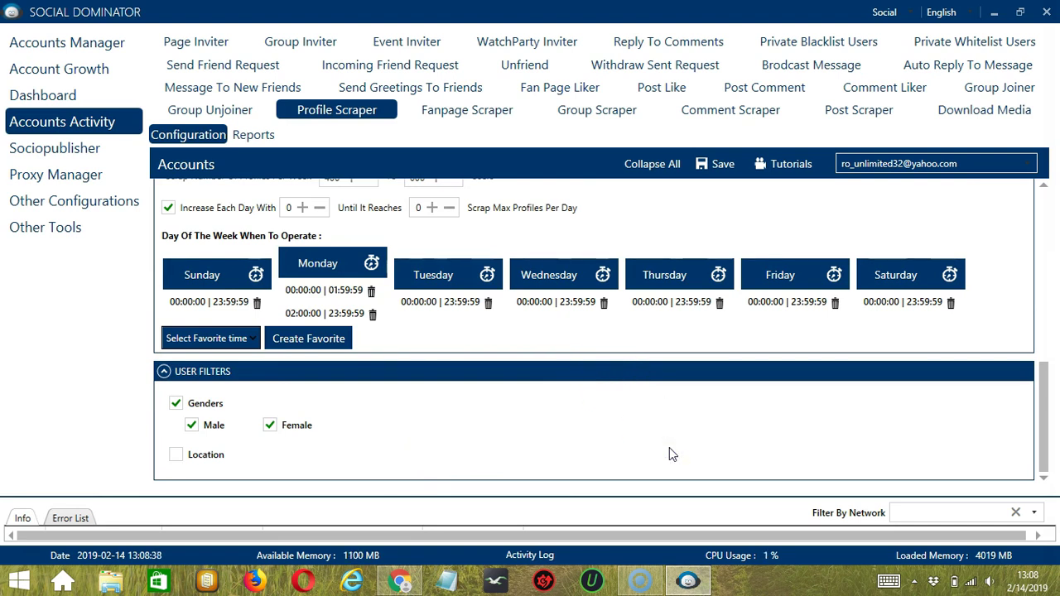
{"action": "scroll", "coordinate": [1044, 201], "scroll_direction": "up", "scroll_amount": 10}
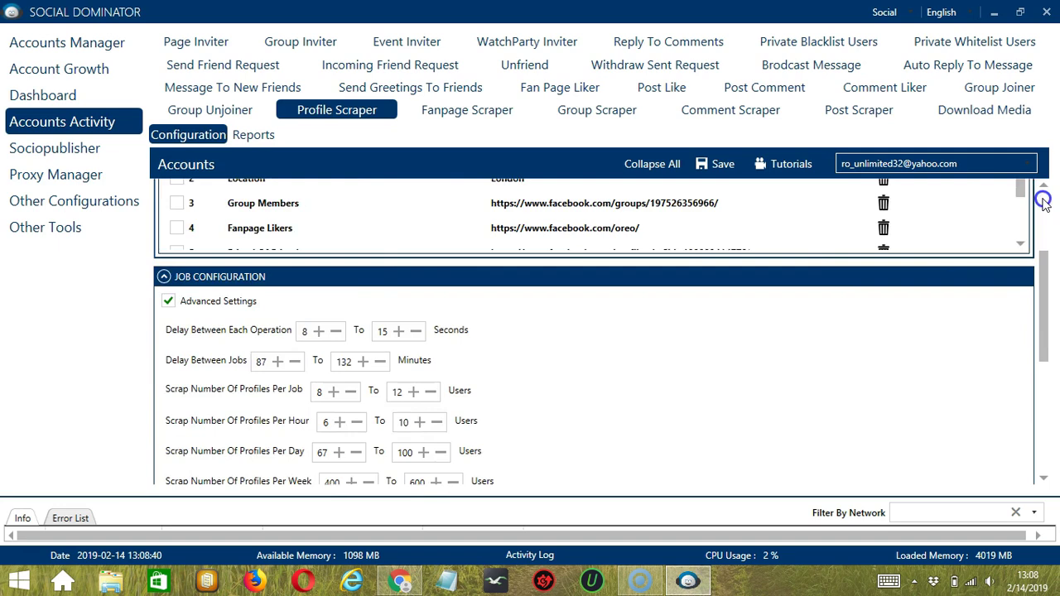
Step: Save the Profile Scraper settings, dismiss the Success message, and set Status to Active
{"action": "left_click", "coordinate": [722, 166]}
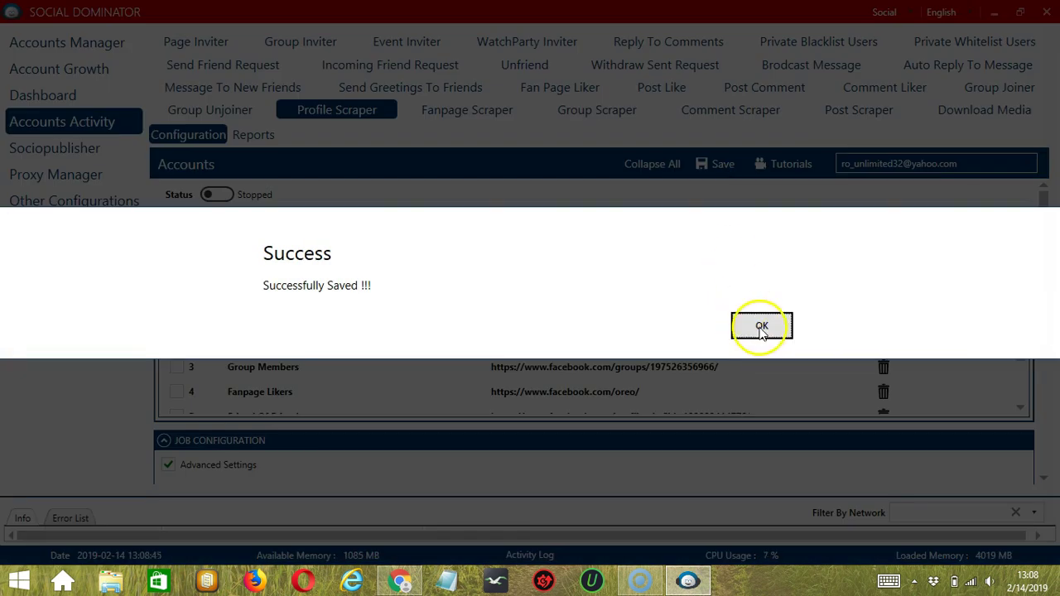
{"action": "left_click", "coordinate": [756, 326]}
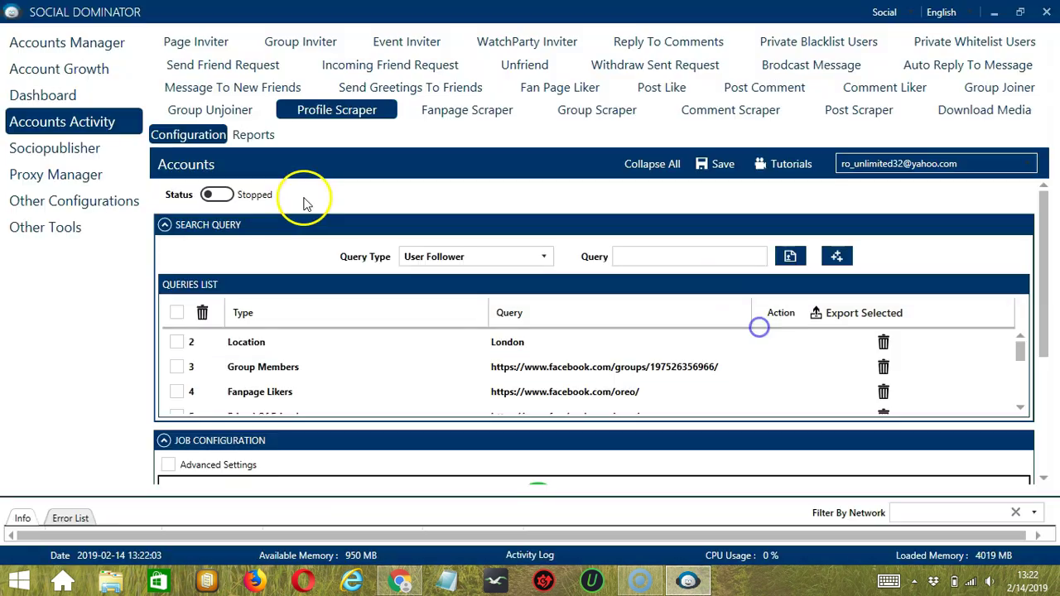
{"action": "left_click", "coordinate": [221, 196]}
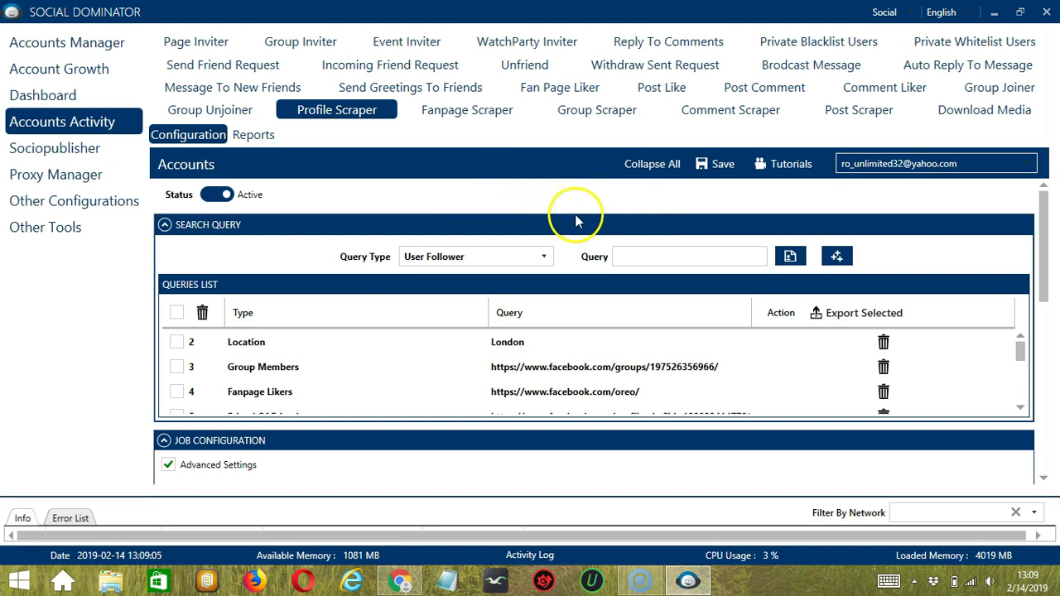
{"action": "left_click", "coordinate": [912, 11]}
Step: In Facebook Dominator's Profile Scraper, add the oreo page URL as a Group Members query
{"action": "left_click", "coordinate": [894, 53]}
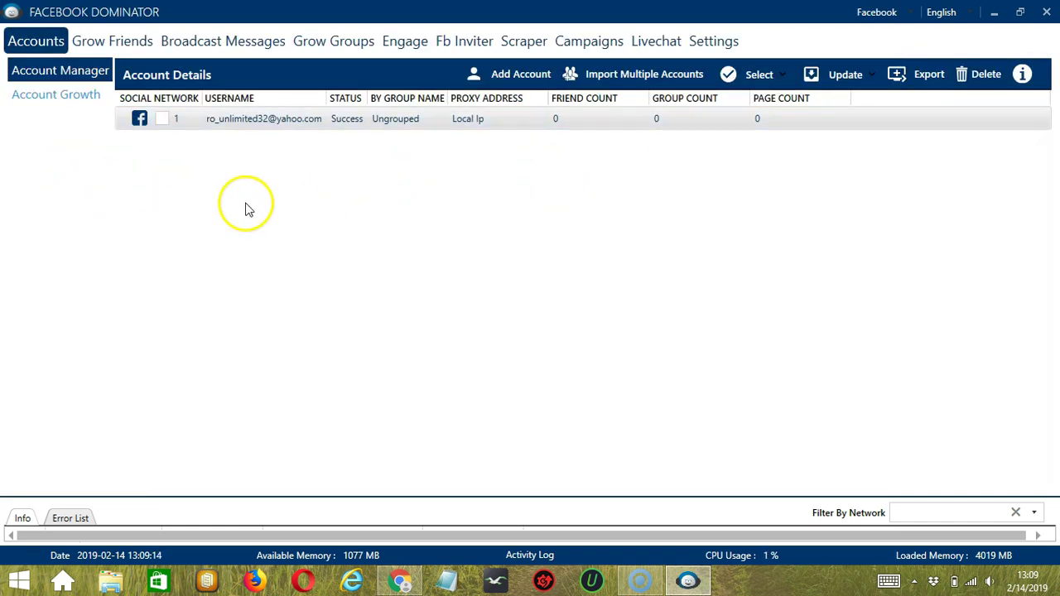
{"action": "left_click", "coordinate": [519, 43]}
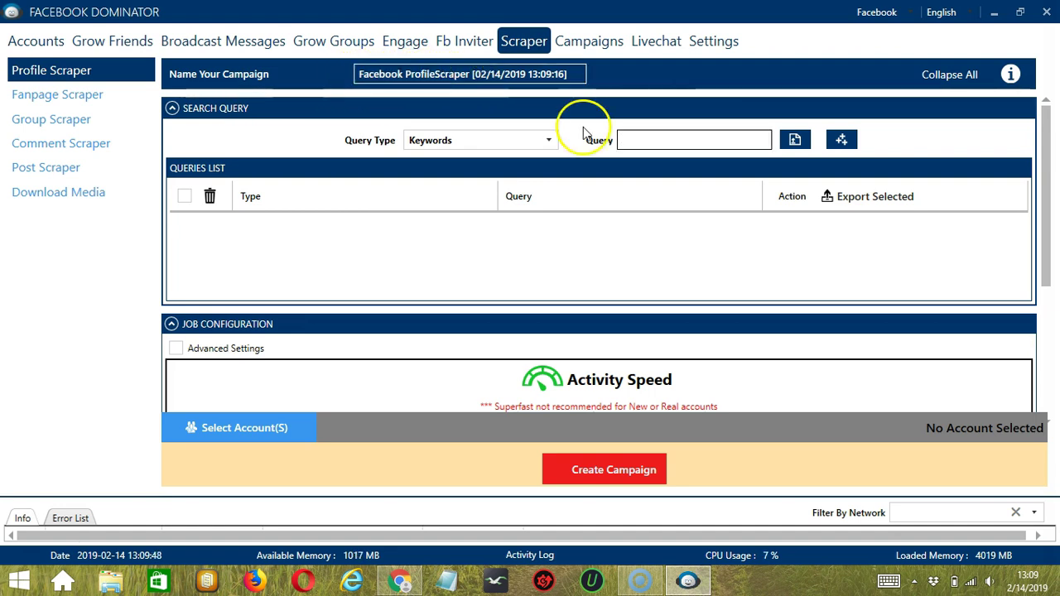
{"action": "left_click", "coordinate": [550, 141]}
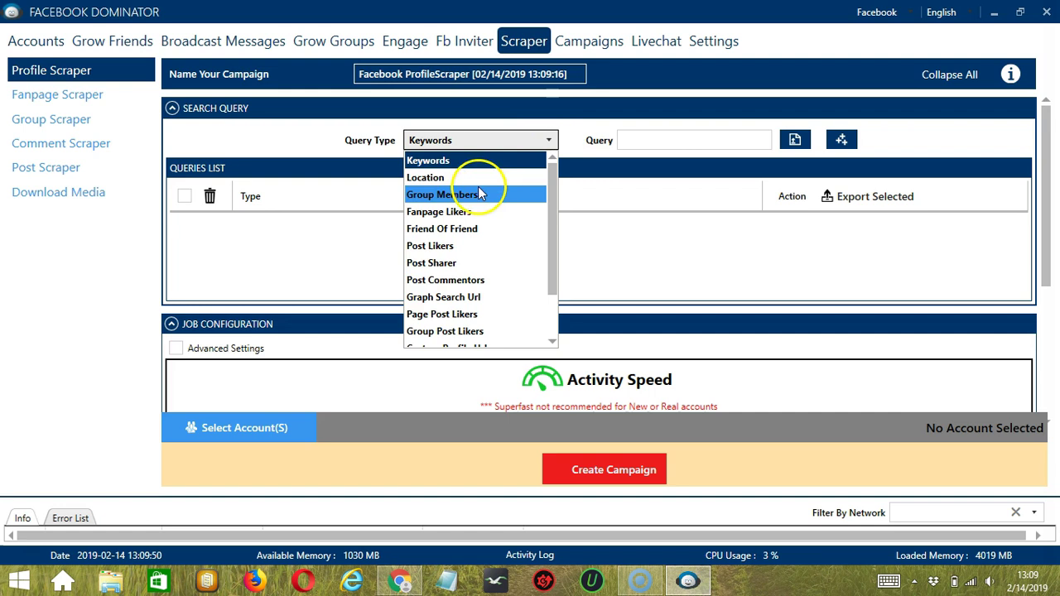
{"action": "left_click", "coordinate": [480, 196]}
{"action": "left_click", "coordinate": [684, 140]}
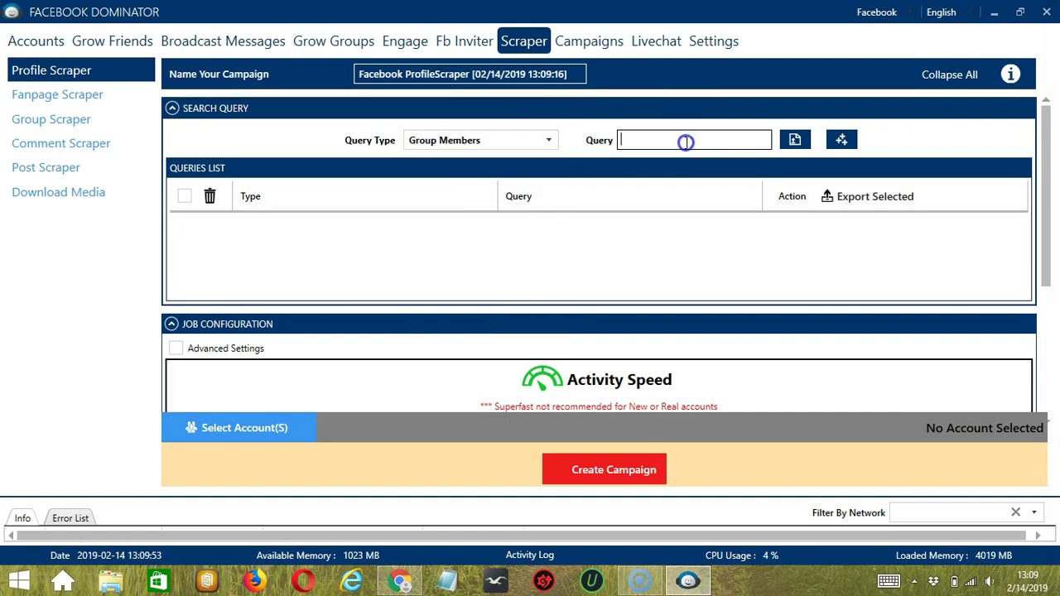
{"action": "type", "text": "oreo/"}
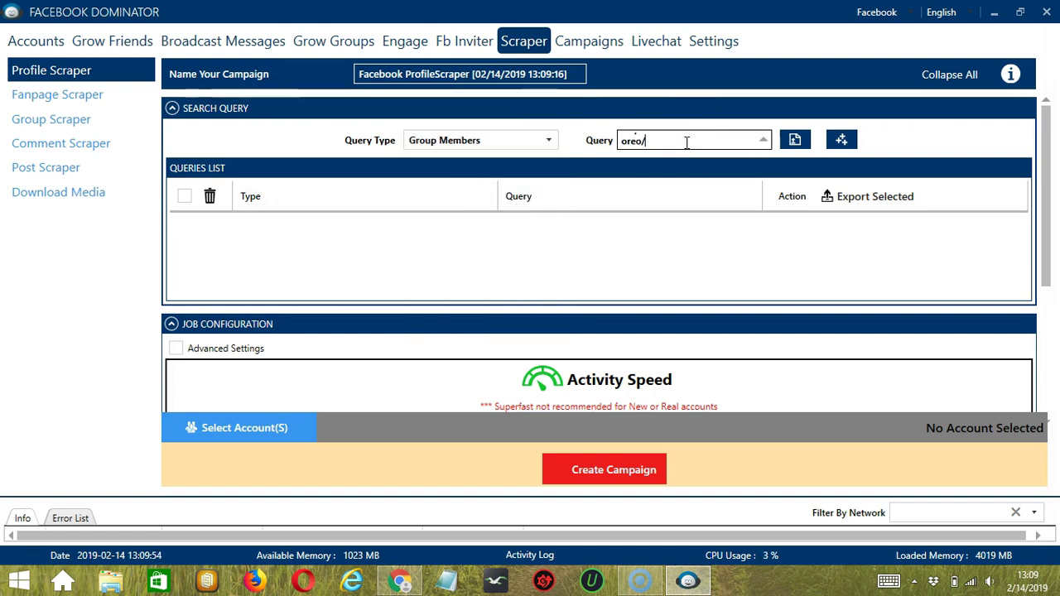
{"action": "left_click", "coordinate": [843, 141]}
Step: Turn on the gender filter for both male and female profiles
{"action": "scroll", "coordinate": [779, 191], "scroll_direction": "down", "scroll_amount": 3}
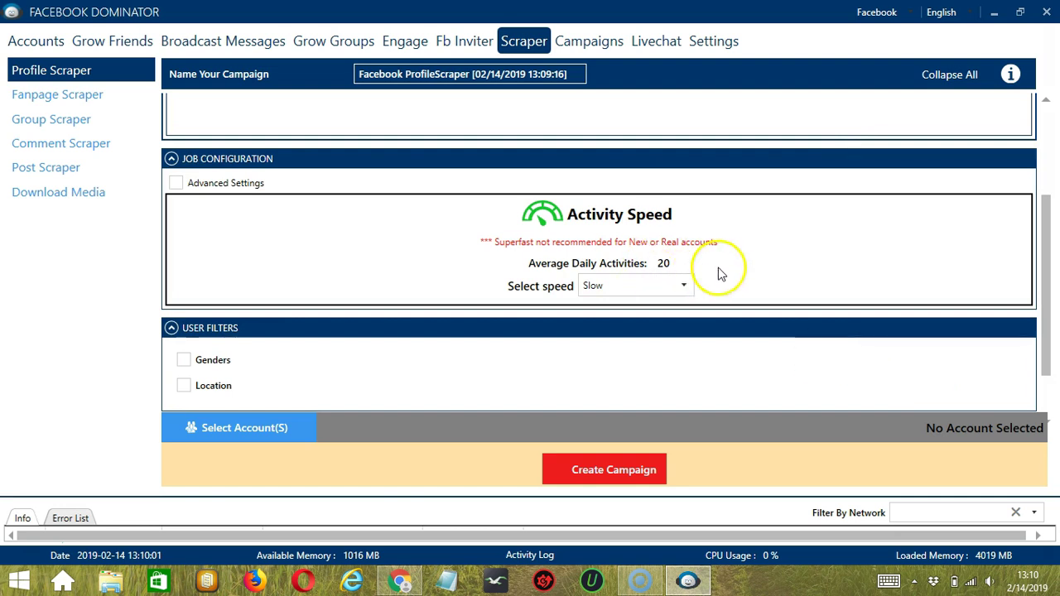
{"action": "scroll", "coordinate": [791, 288], "scroll_direction": "down", "scroll_amount": 2}
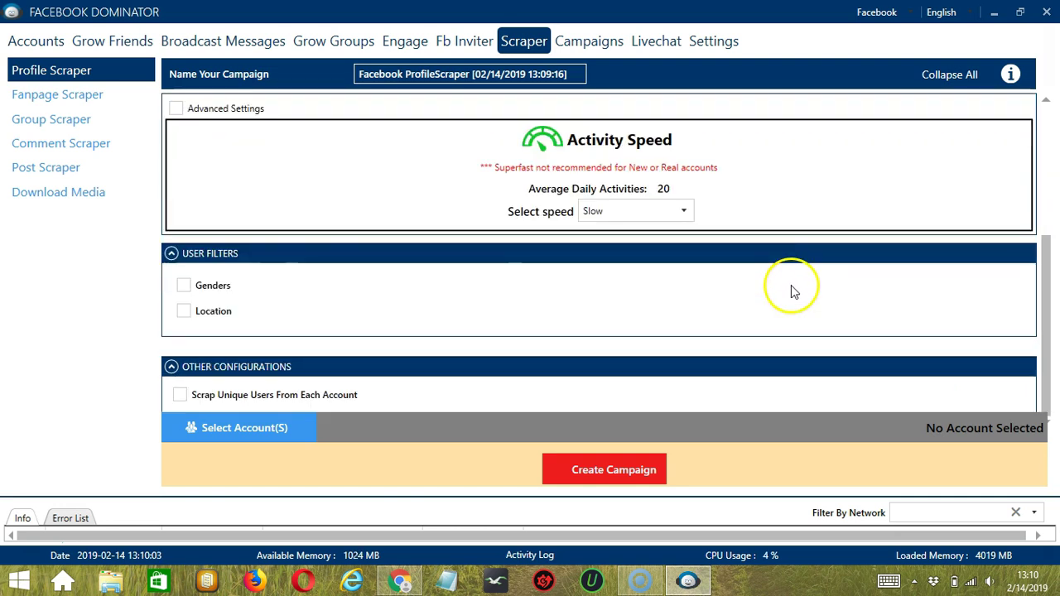
{"action": "left_click", "coordinate": [213, 290]}
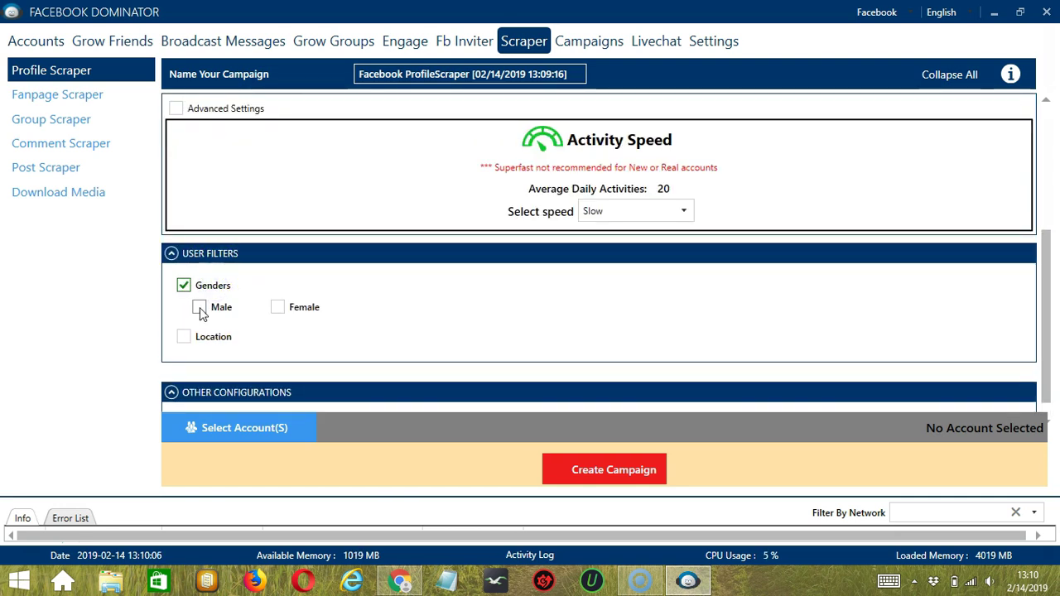
{"action": "left_click", "coordinate": [277, 308]}
{"action": "scroll", "coordinate": [392, 328], "scroll_direction": "down", "scroll_amount": 1}
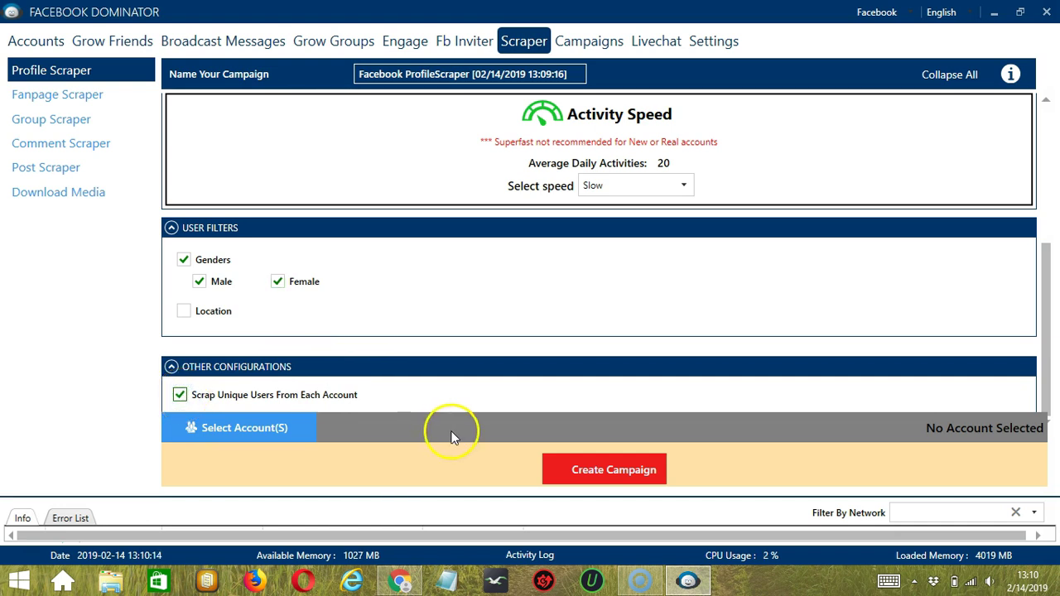
Step: Assign the single account to the campaign
{"action": "left_click", "coordinate": [309, 428]}
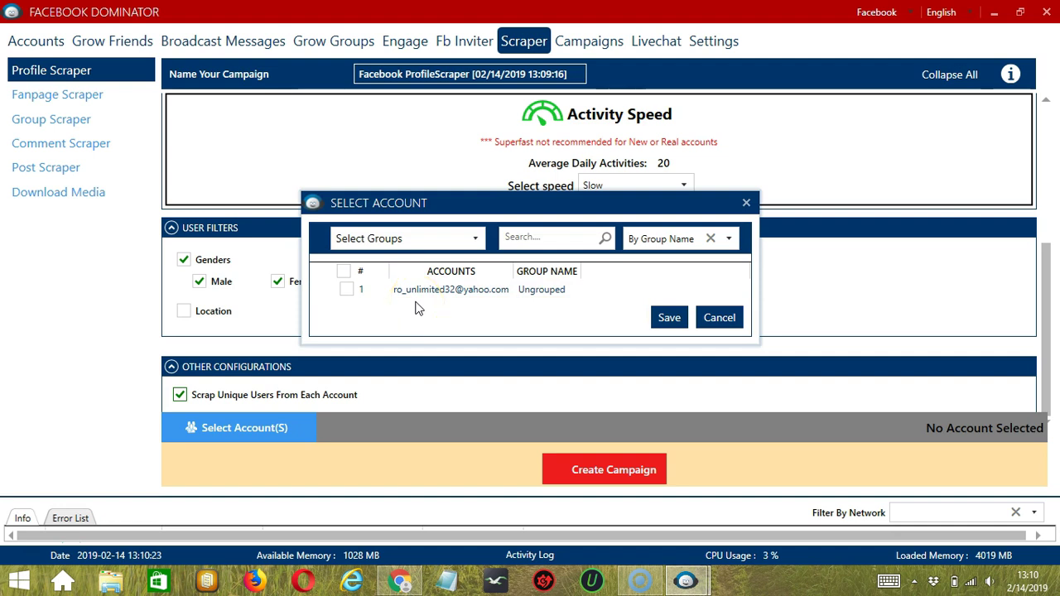
{"action": "left_click", "coordinate": [347, 290]}
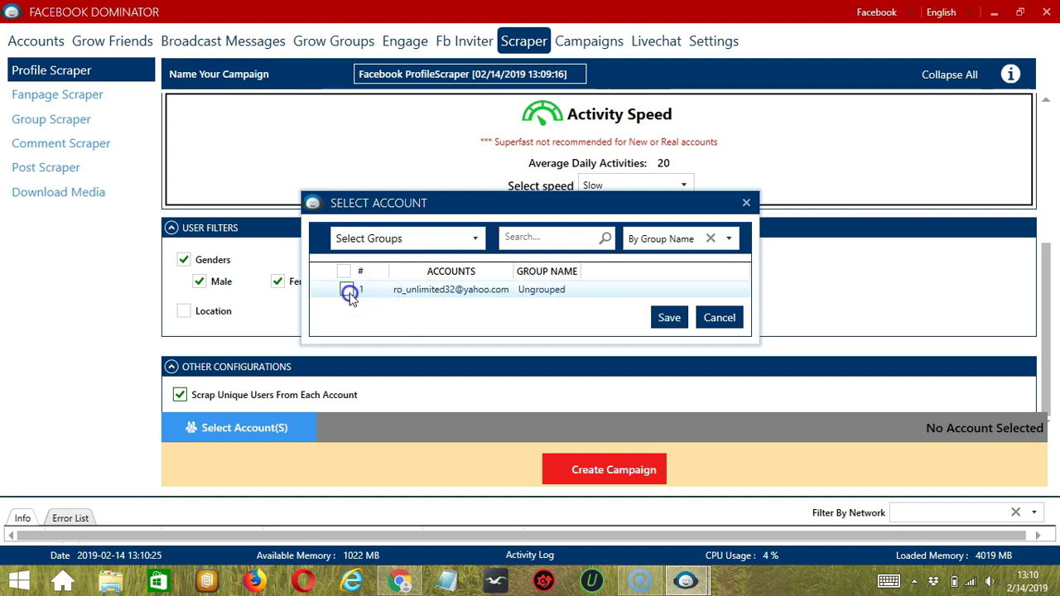
{"action": "left_click", "coordinate": [669, 317]}
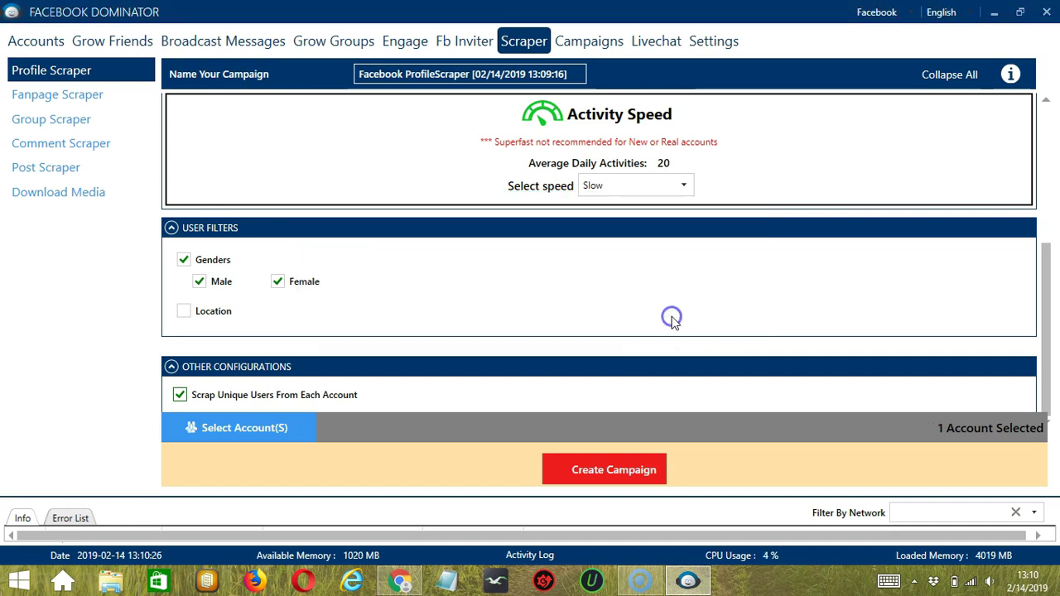
Step: Create the campaign, overriding the account's existing scraper settings
{"action": "left_click", "coordinate": [569, 479]}
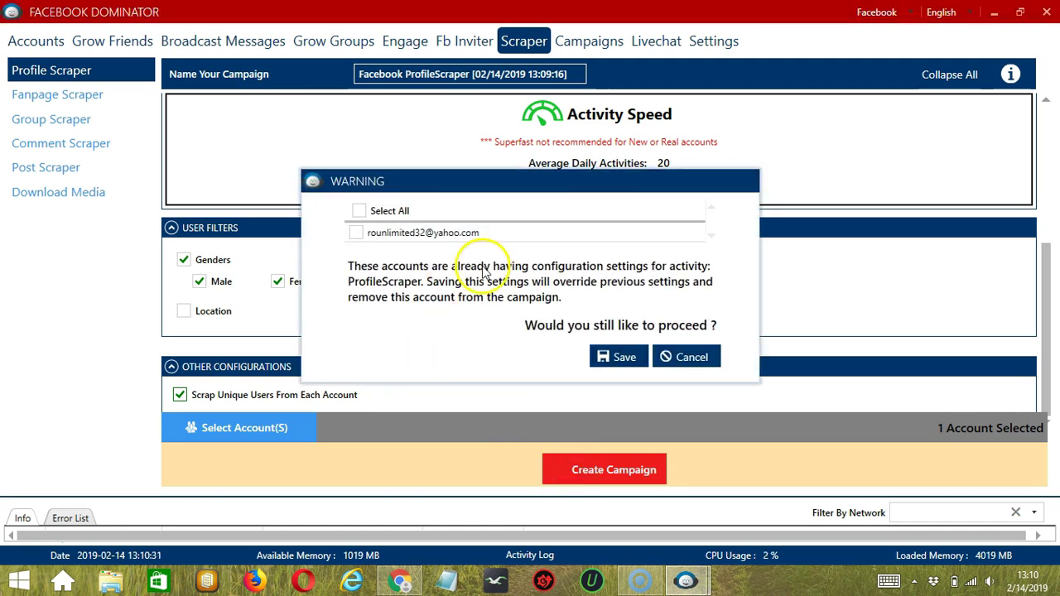
{"action": "left_click", "coordinate": [354, 233]}
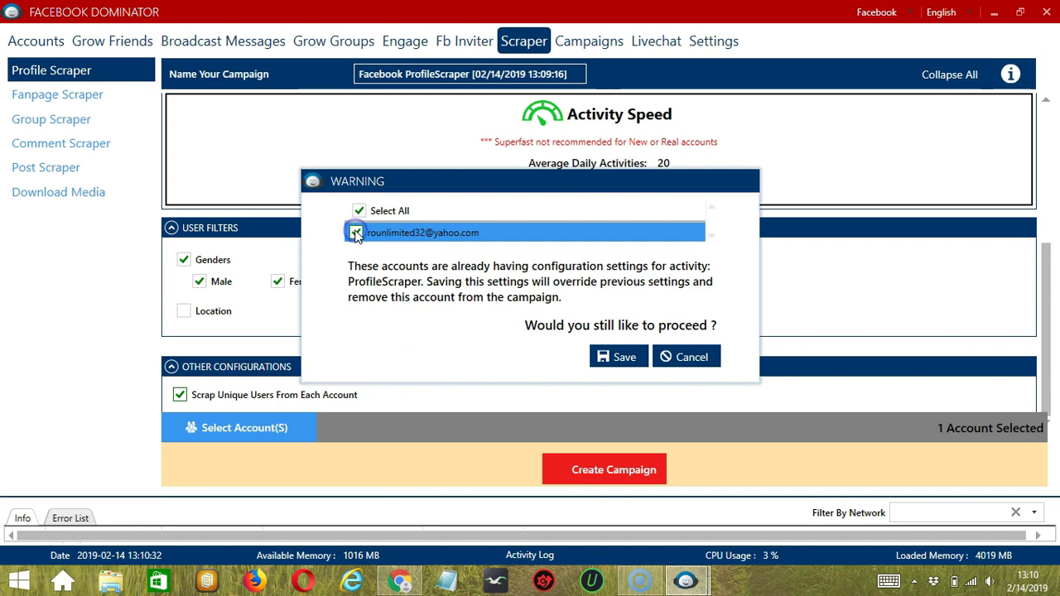
{"action": "left_click", "coordinate": [623, 357]}
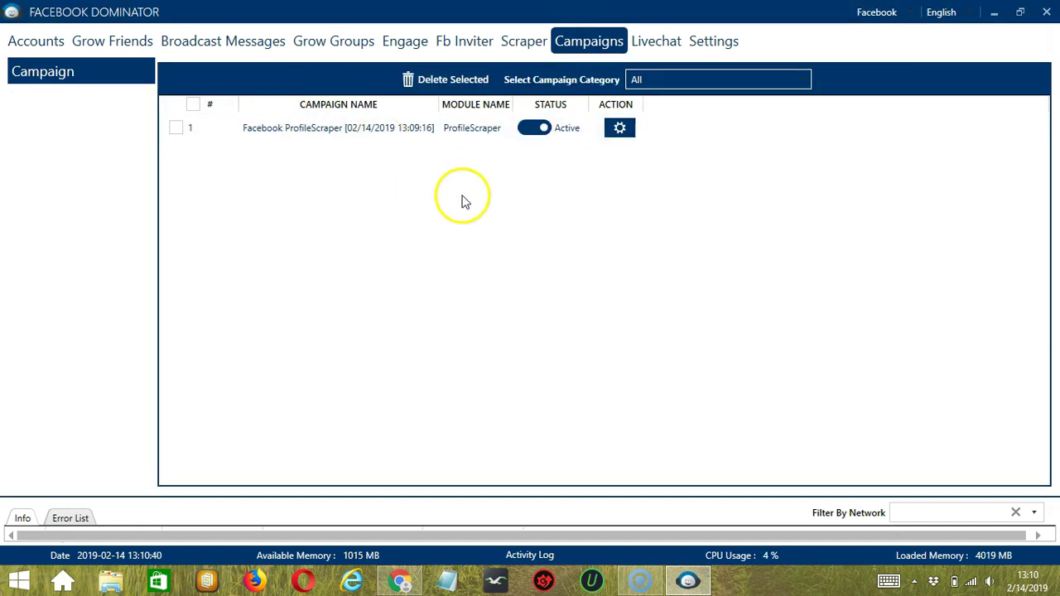
Step: Switch the ProfileScraper campaign's status to Paused, then view its Report
{"action": "left_click", "coordinate": [323, 171]}
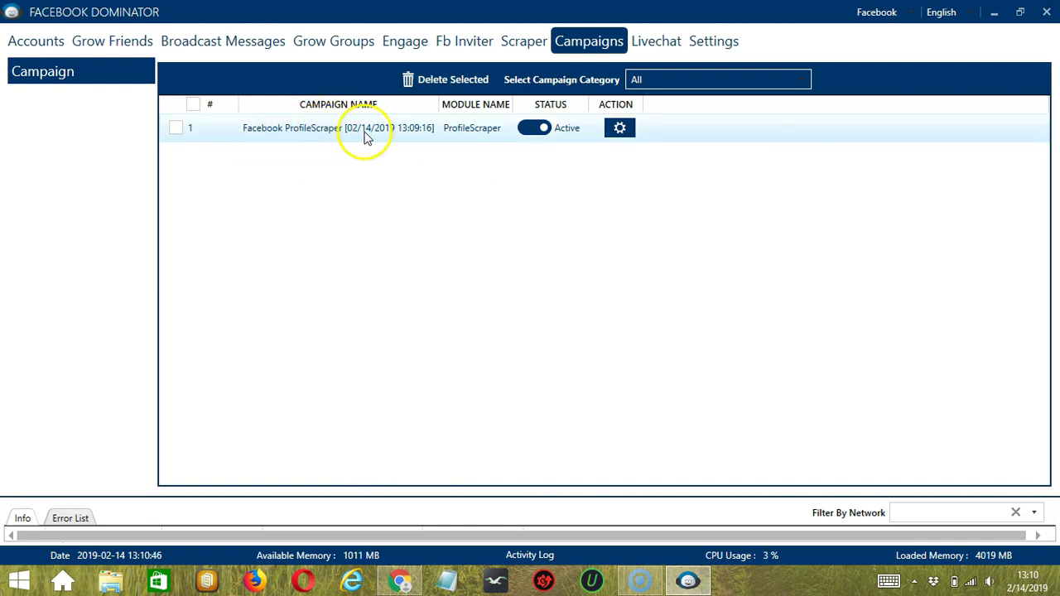
{"action": "left_click", "coordinate": [535, 128]}
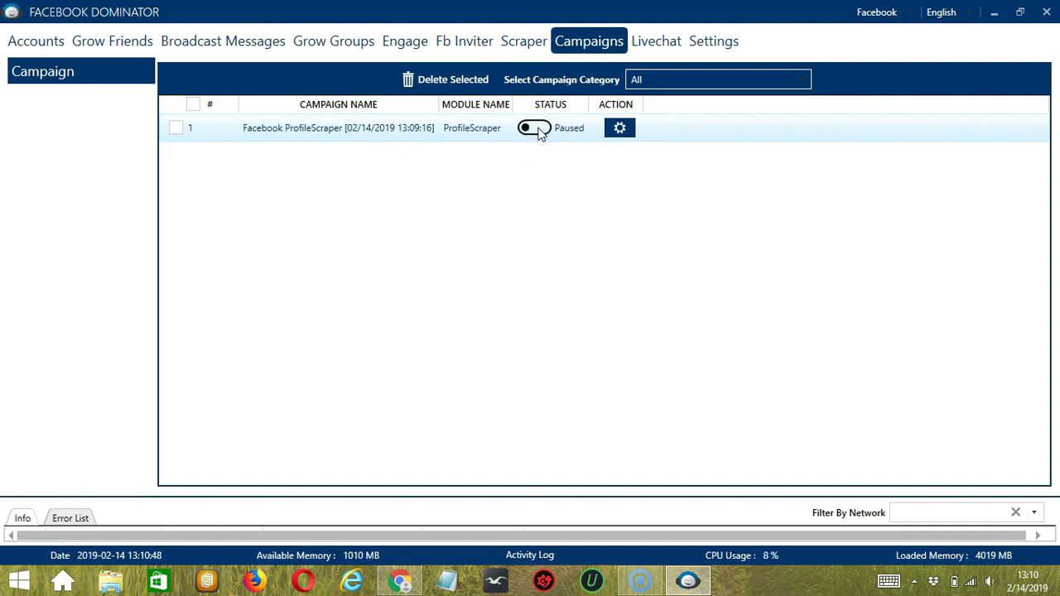
{"action": "left_click", "coordinate": [625, 127]}
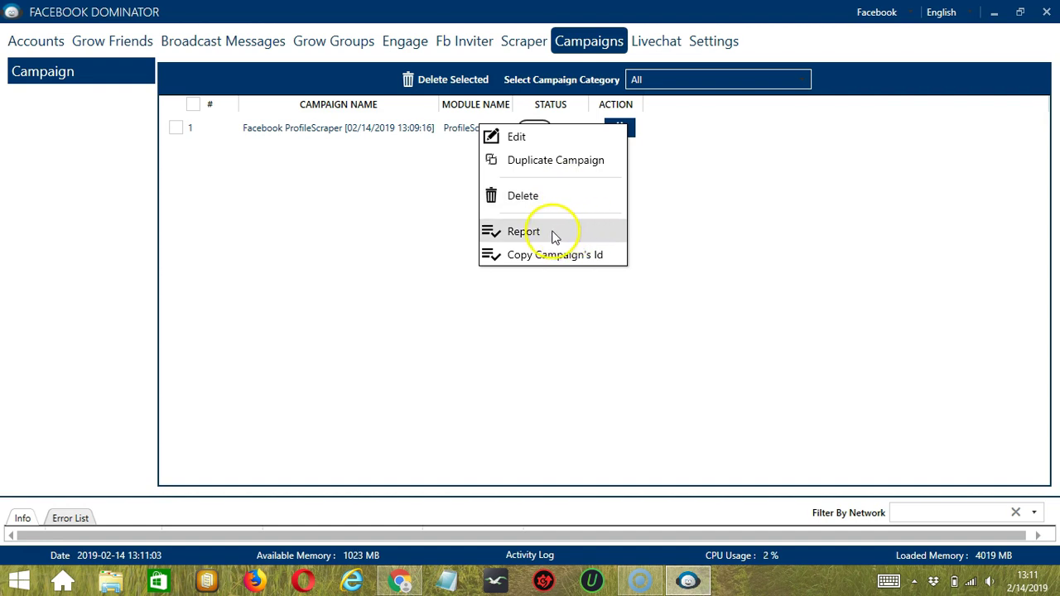
{"action": "left_click", "coordinate": [623, 232]}
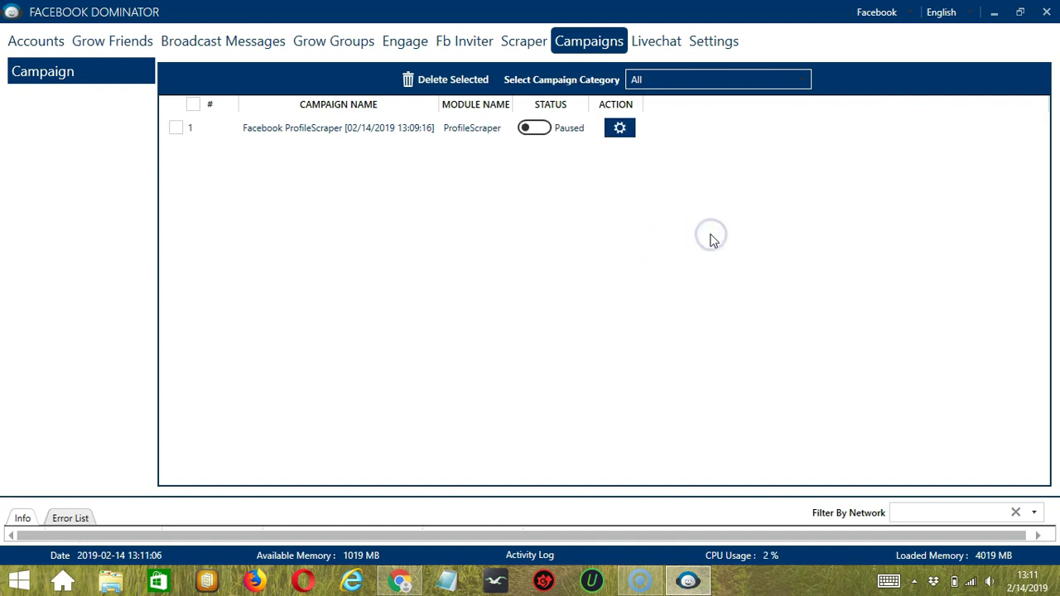